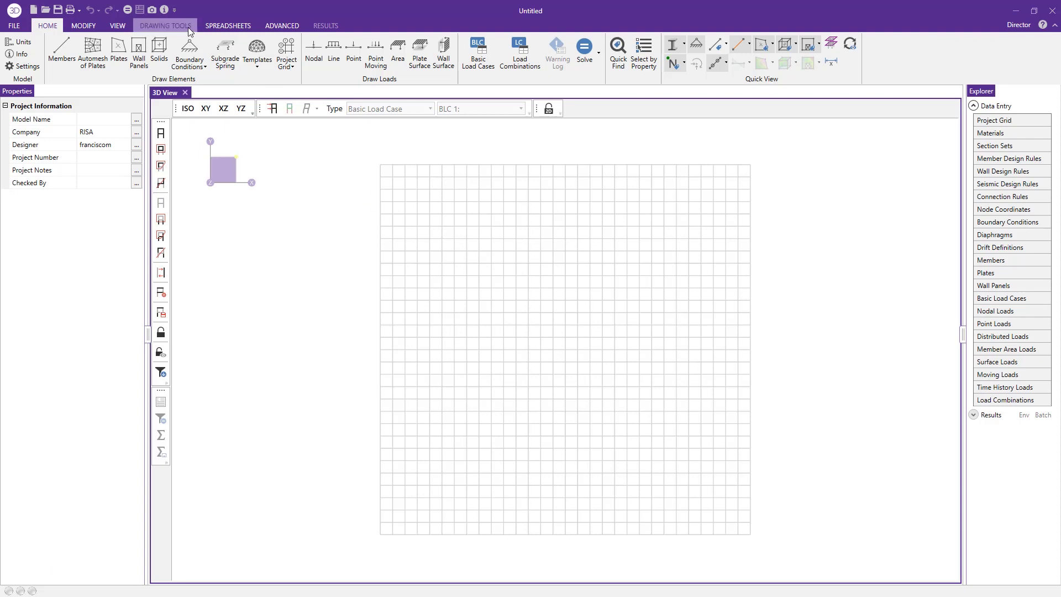
# - Change the grid's Y increments to 30@2, then switch the drawing grid type to Radial
pyautogui.click(166, 26)
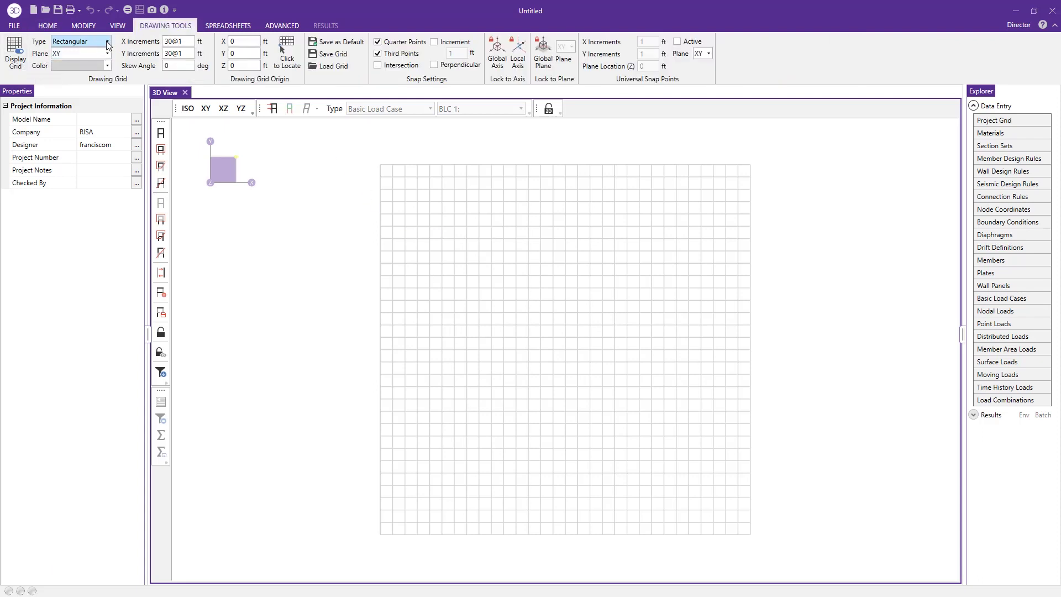
pyautogui.click(187, 54)
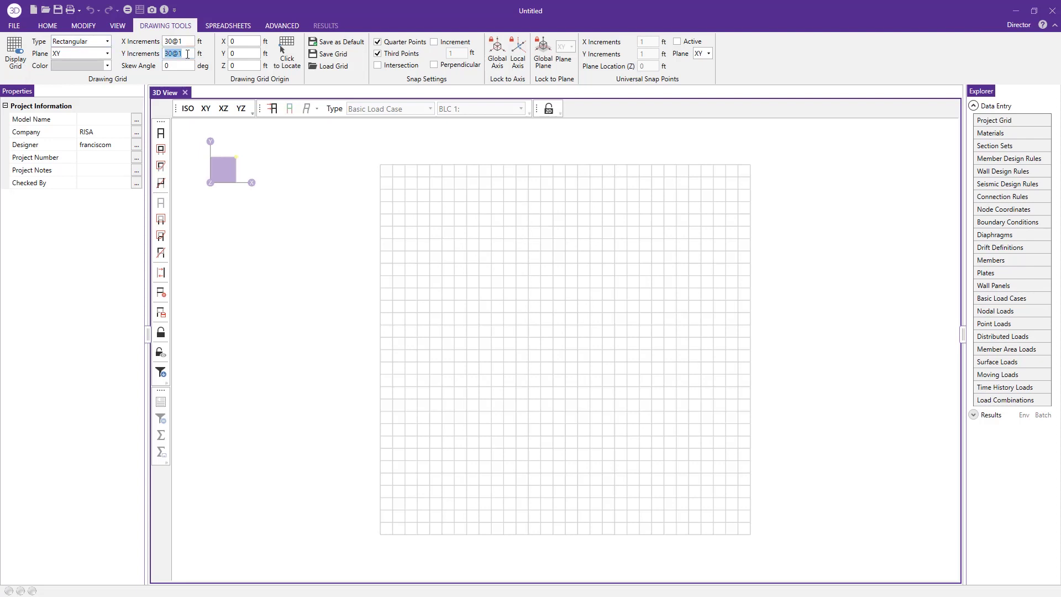
pyautogui.click(188, 53)
pyautogui.press('BackSpace')
pyautogui.write('2')
pyautogui.press('Return')
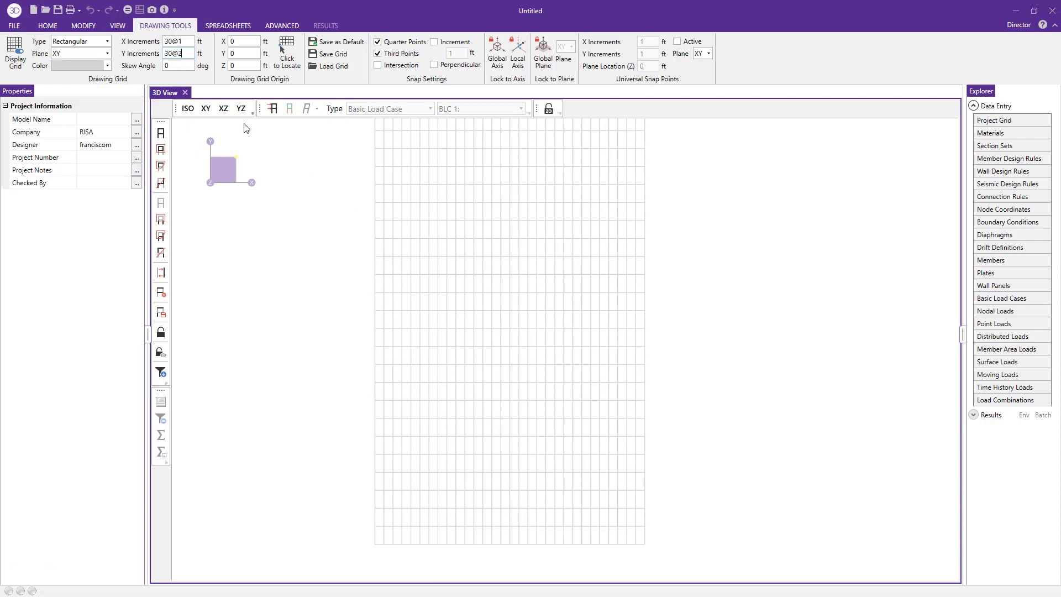
pyautogui.click(107, 43)
pyautogui.click(62, 67)
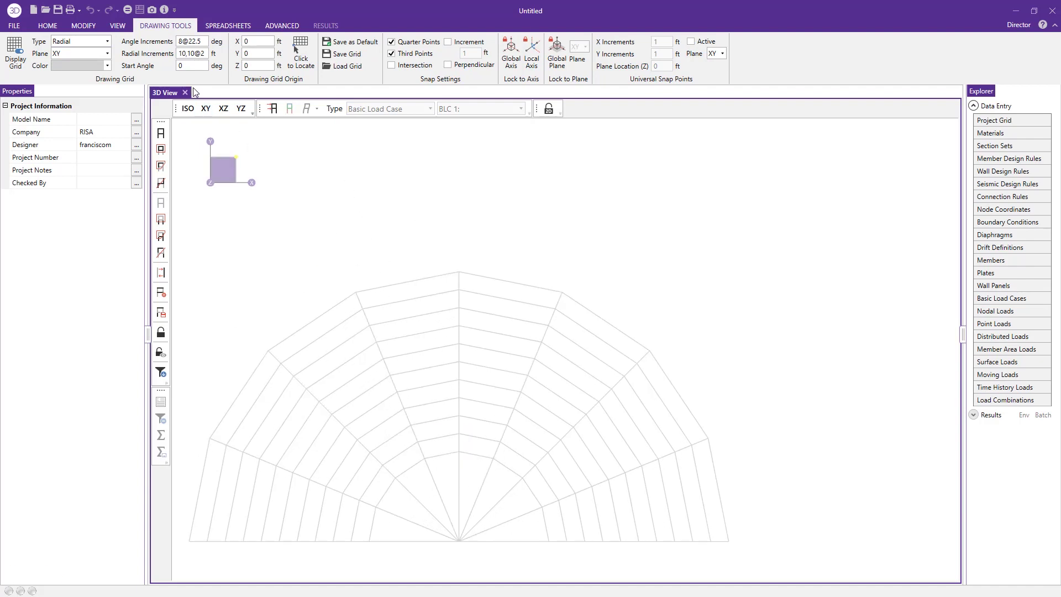
# - Set the drawing grid type to DXF Underlay
pyautogui.click(109, 42)
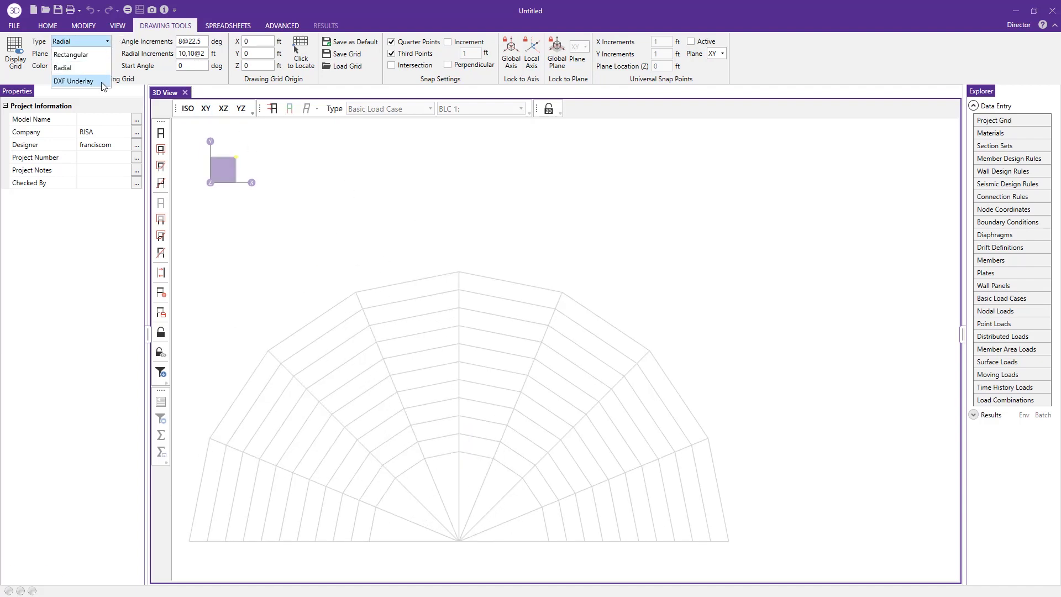
pyautogui.click(73, 81)
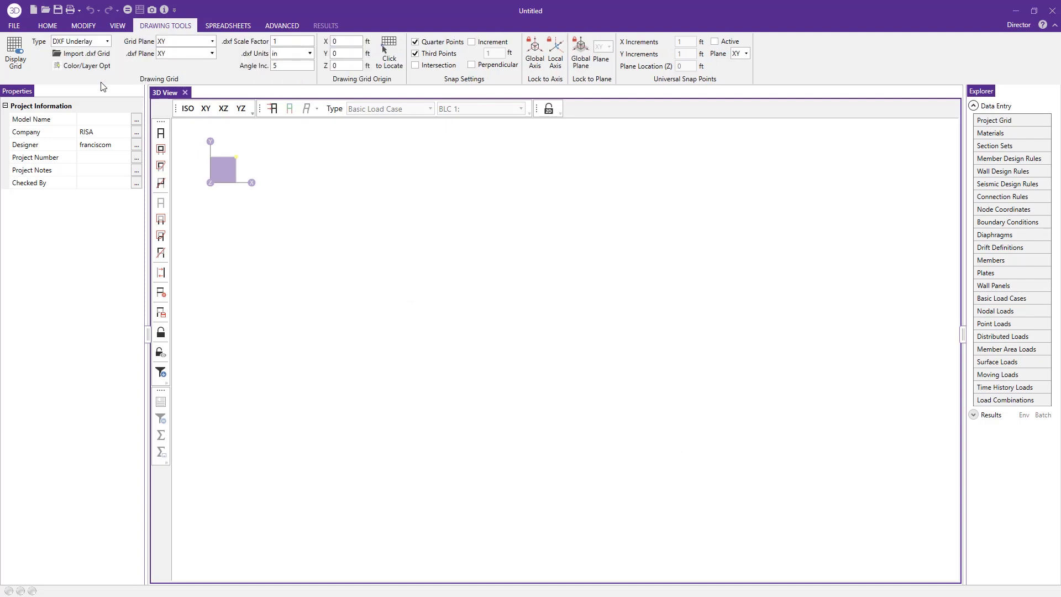
pyautogui.click(101, 40)
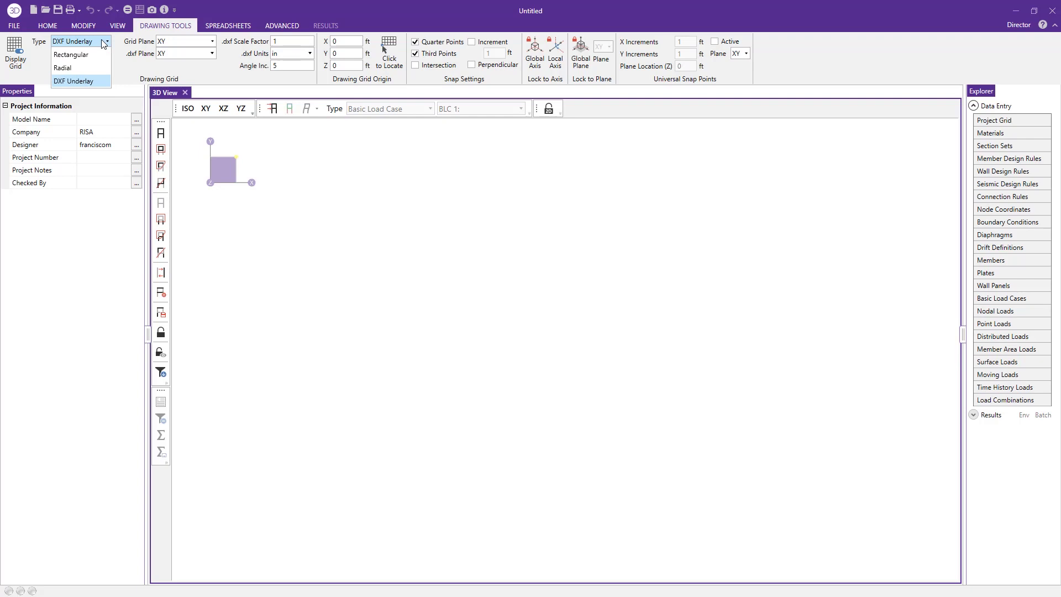
pyautogui.click(105, 84)
# - Bring up cell tower.dxf in AutoCAD and maximize its window
pyautogui.press('super+Tab')
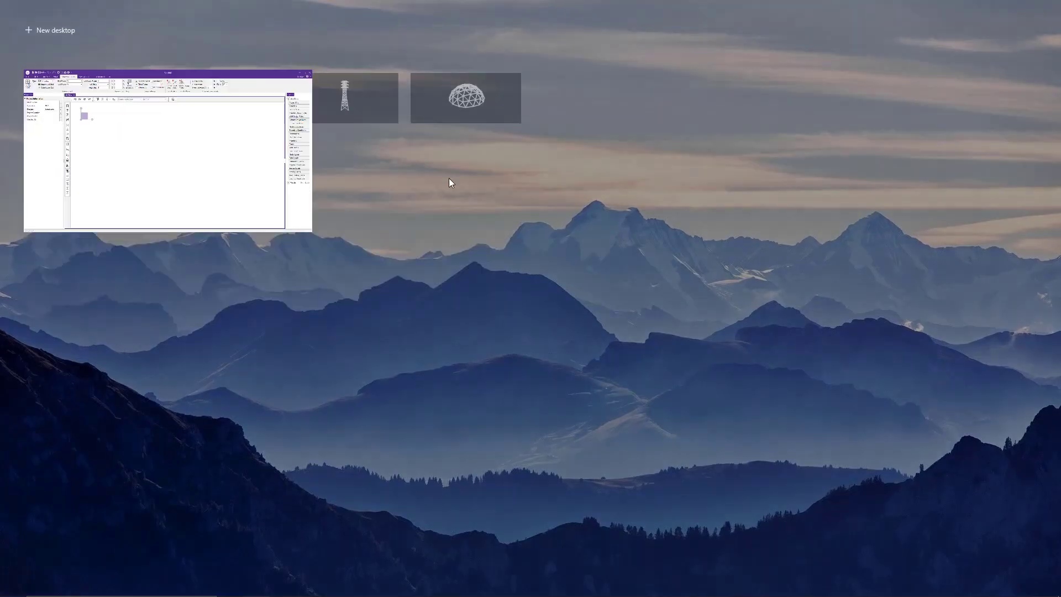
pyautogui.click(381, 113)
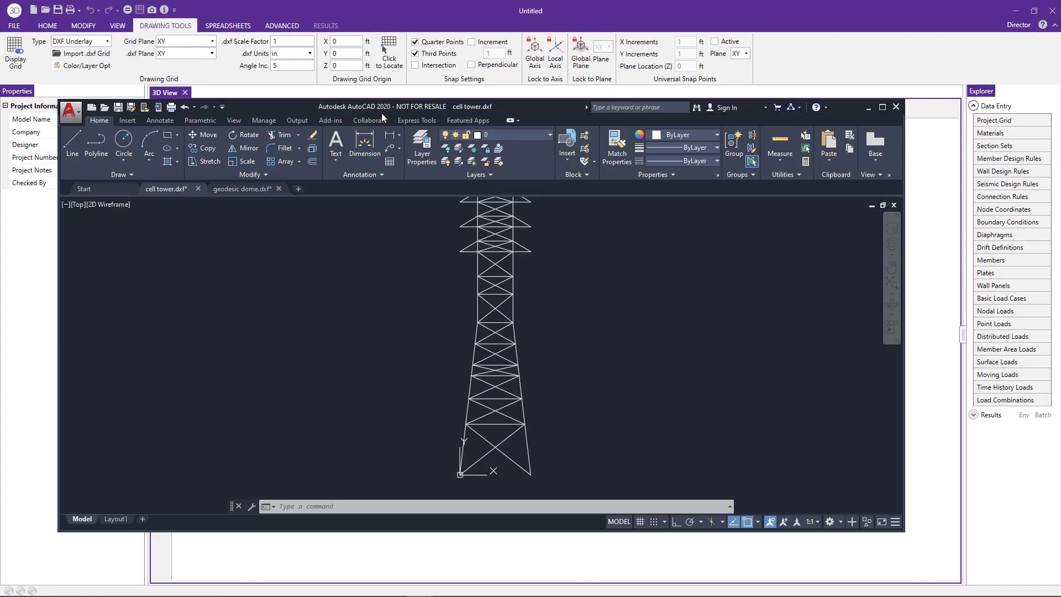
pyautogui.click(882, 106)
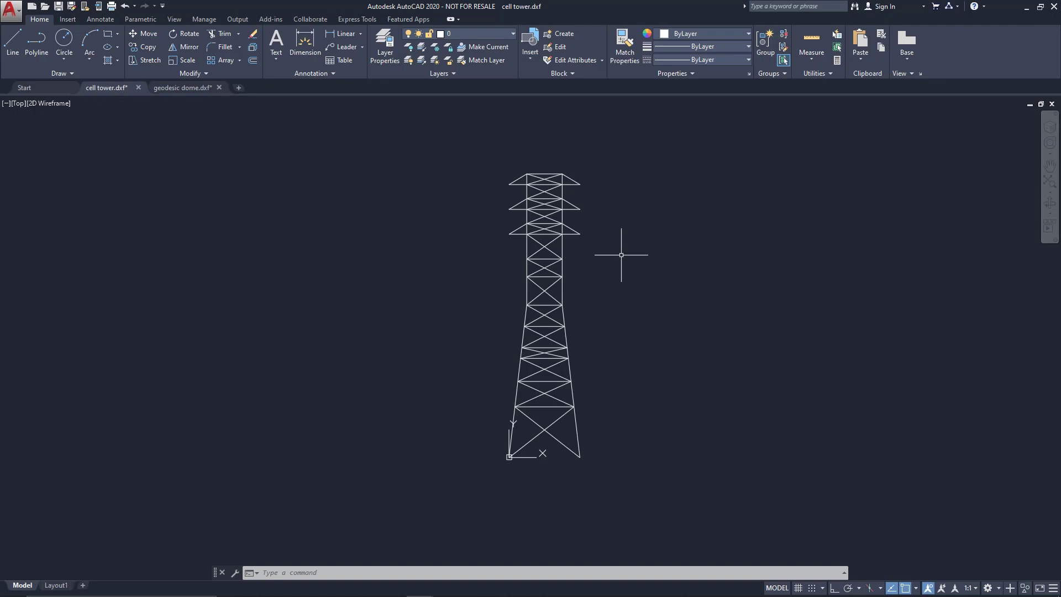
# - Window-select the tower's members, put them on layer 0, then clear the selection
pyautogui.scroll(2, 615, 232)
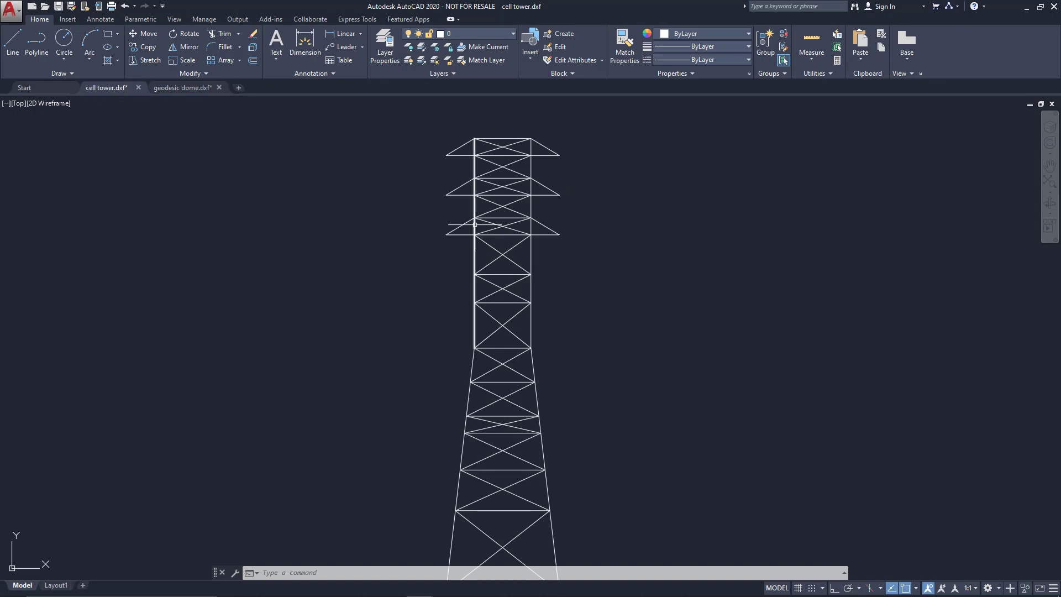
pyautogui.moveTo(475, 224)
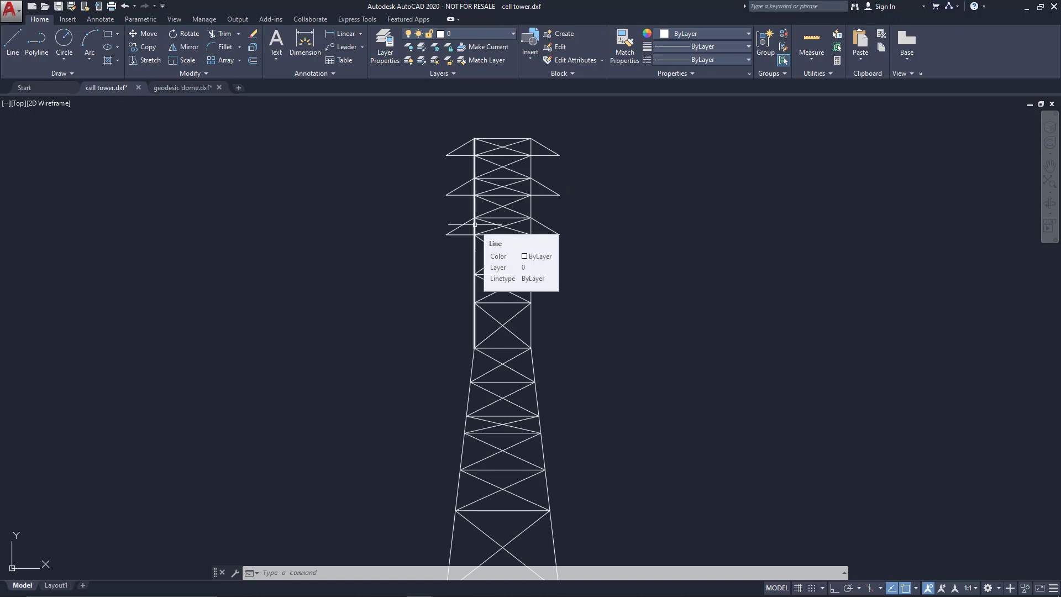
pyautogui.scroll(-2, 475, 224)
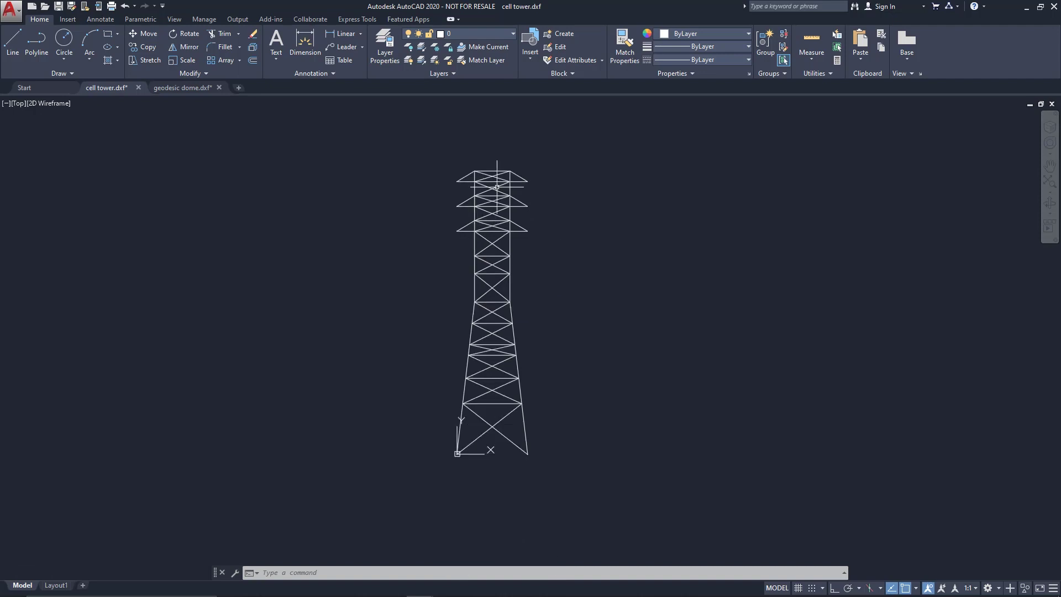
pyautogui.click(442, 160)
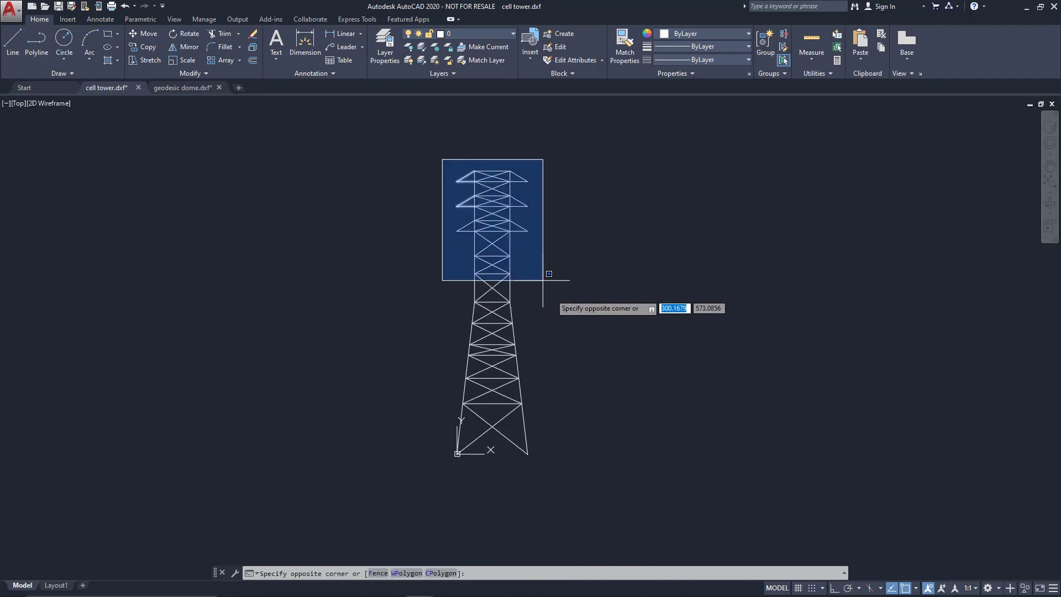
pyautogui.click(555, 435)
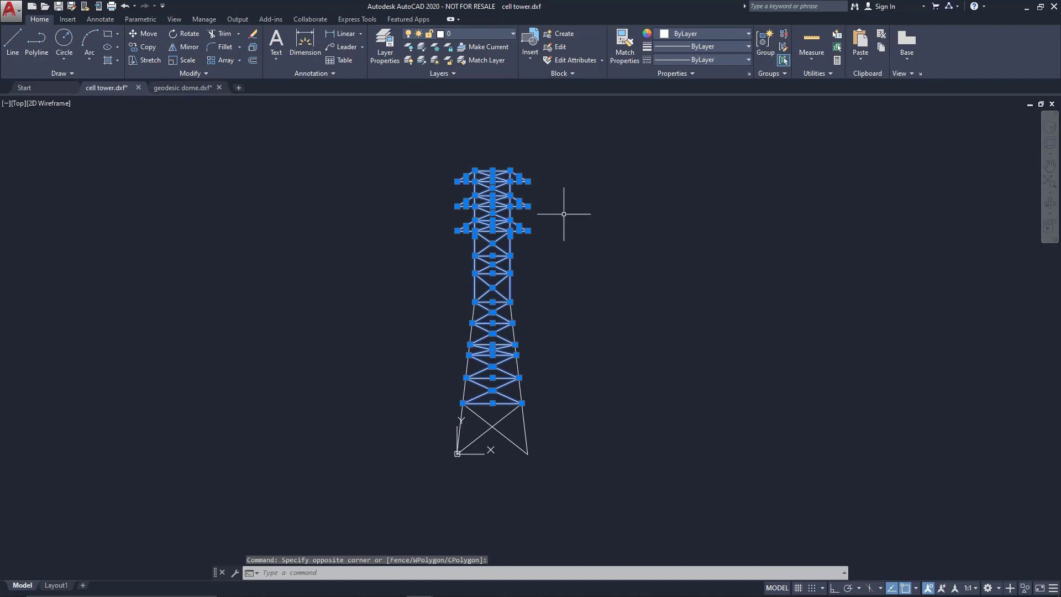
pyautogui.click(512, 34)
pyautogui.click(486, 47)
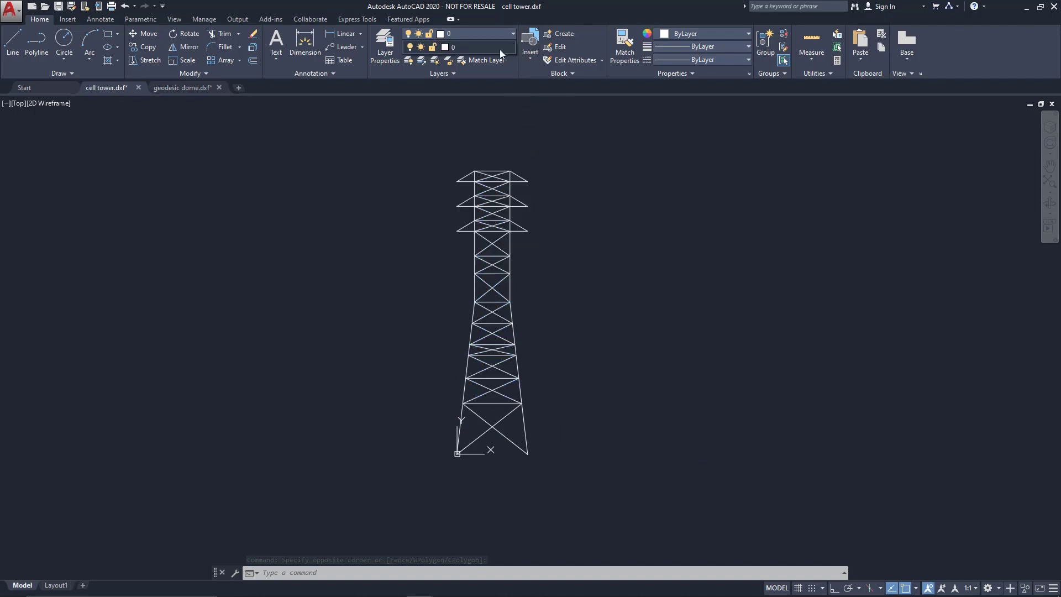
pyautogui.click(603, 181)
pyautogui.press('Escape')
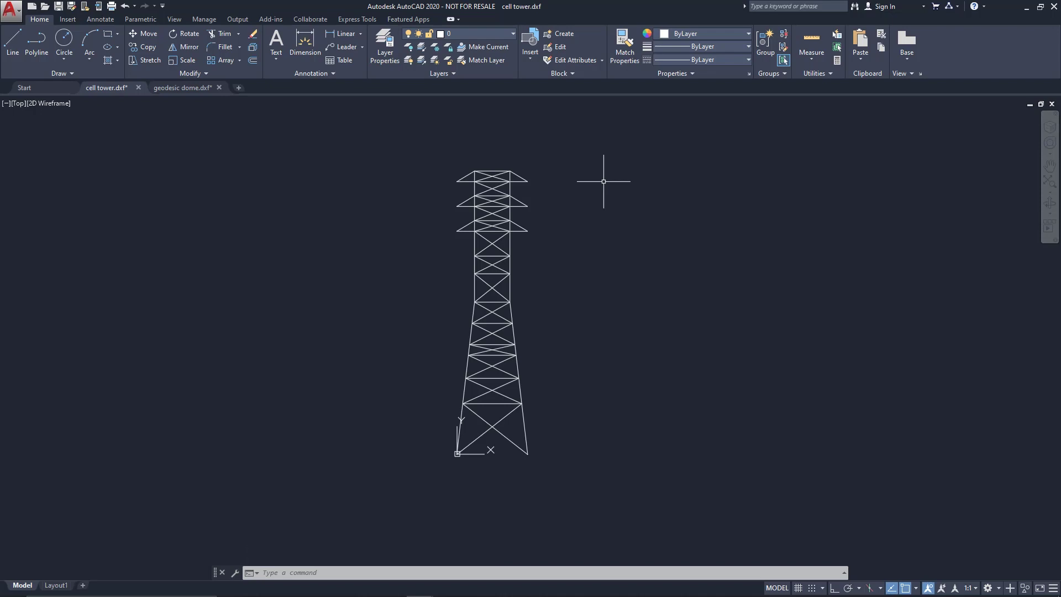
pyautogui.press('super+Tab')
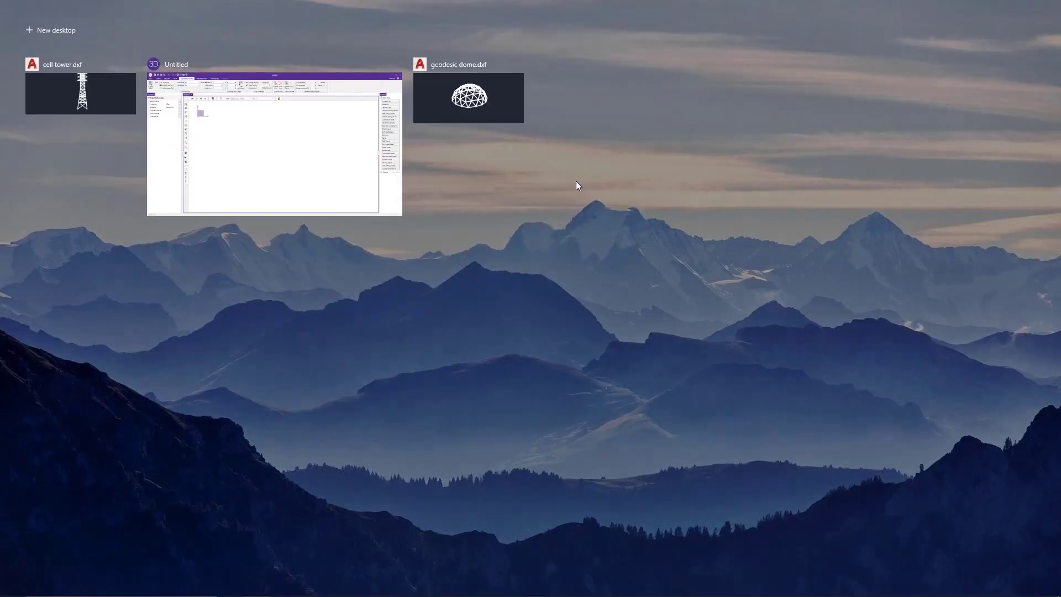
# - Return to the RISA-3D model window
pyautogui.click(352, 174)
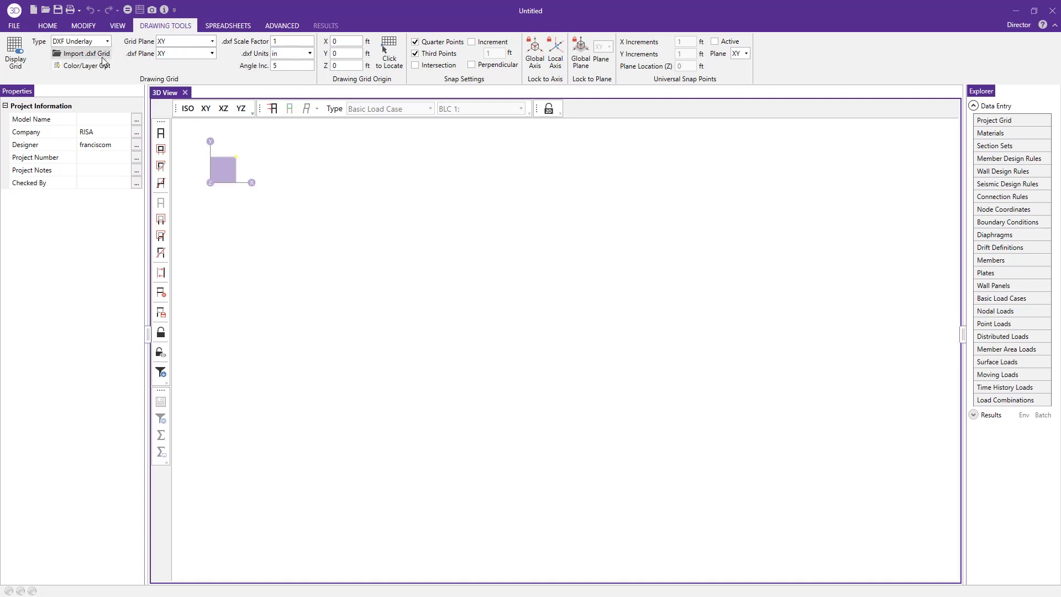
# - Load cell tower.dxf as the drawing grid's underlay file
pyautogui.click(84, 54)
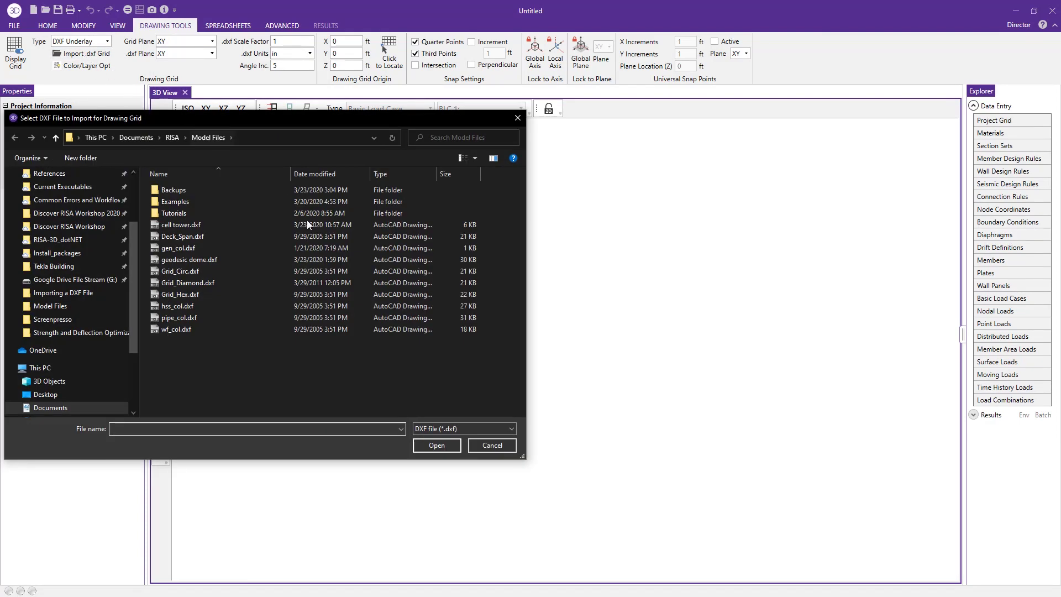
pyautogui.click(225, 224)
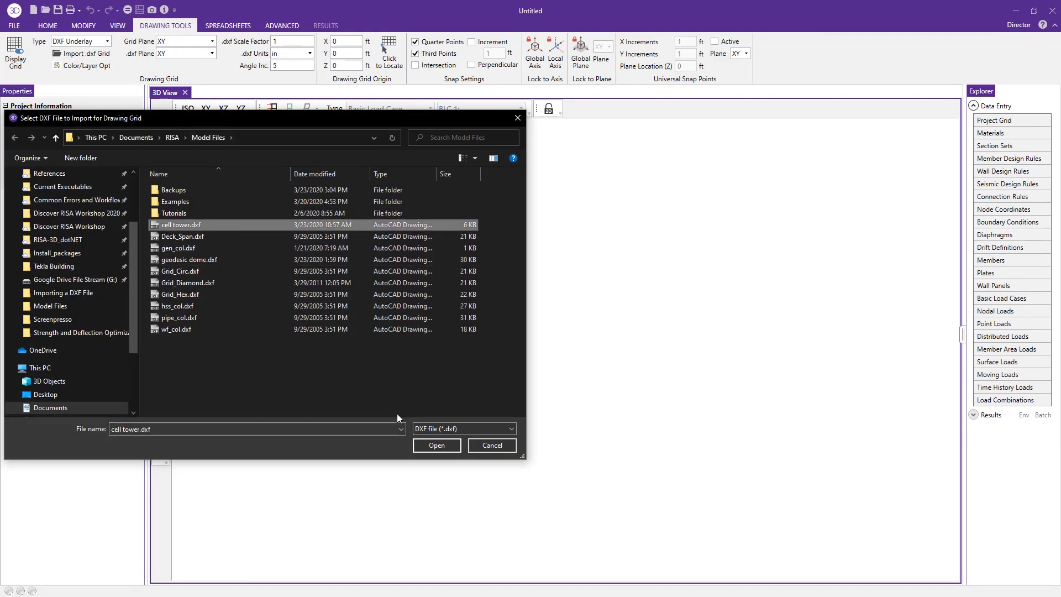
pyautogui.click(434, 445)
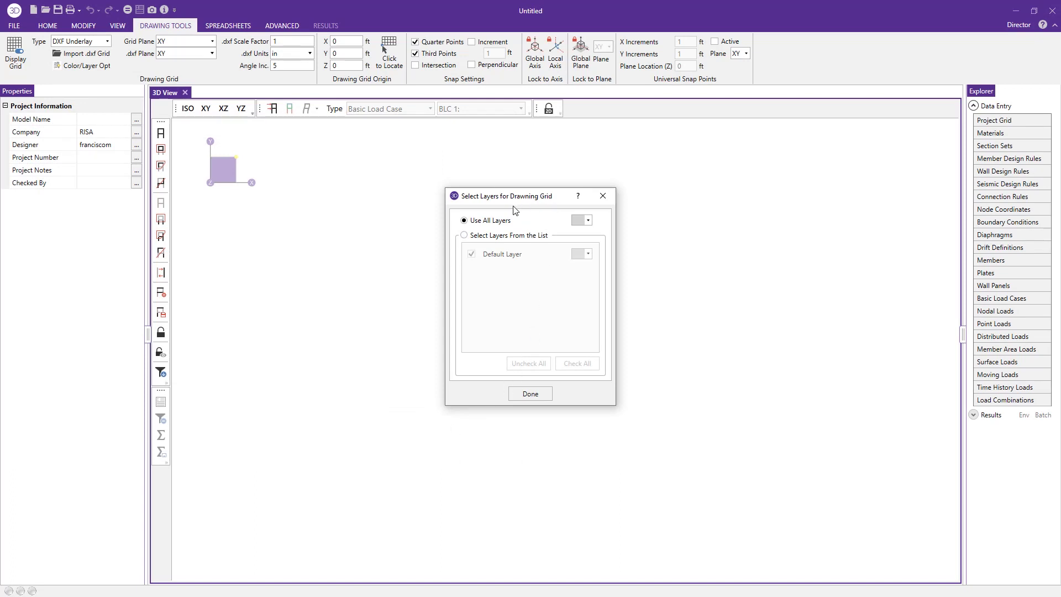
# - Use all DXF layers for the underlay, coloured purple, and confirm
pyautogui.click(494, 239)
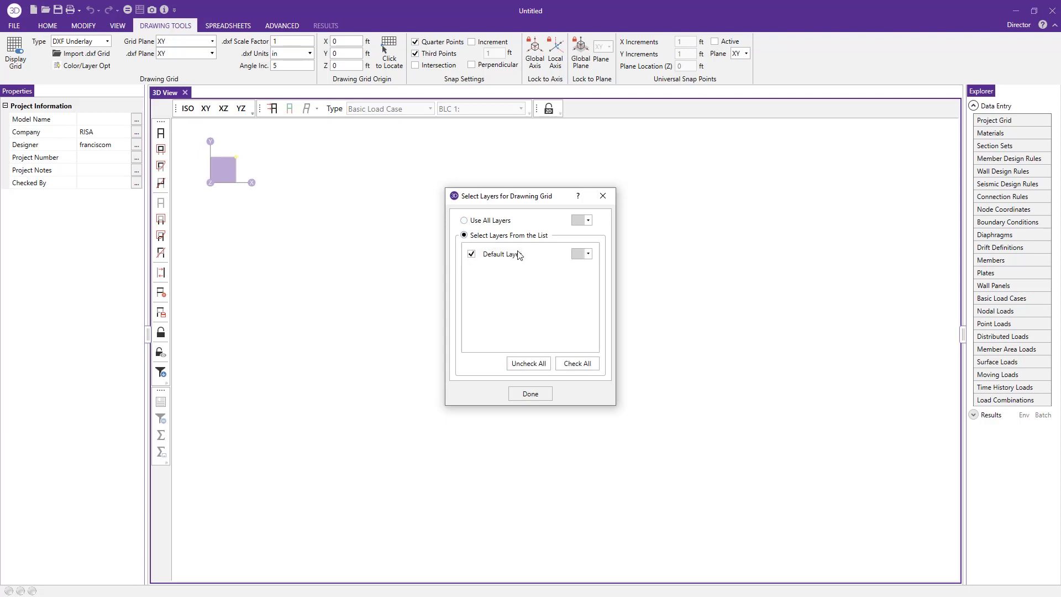
pyautogui.click(588, 254)
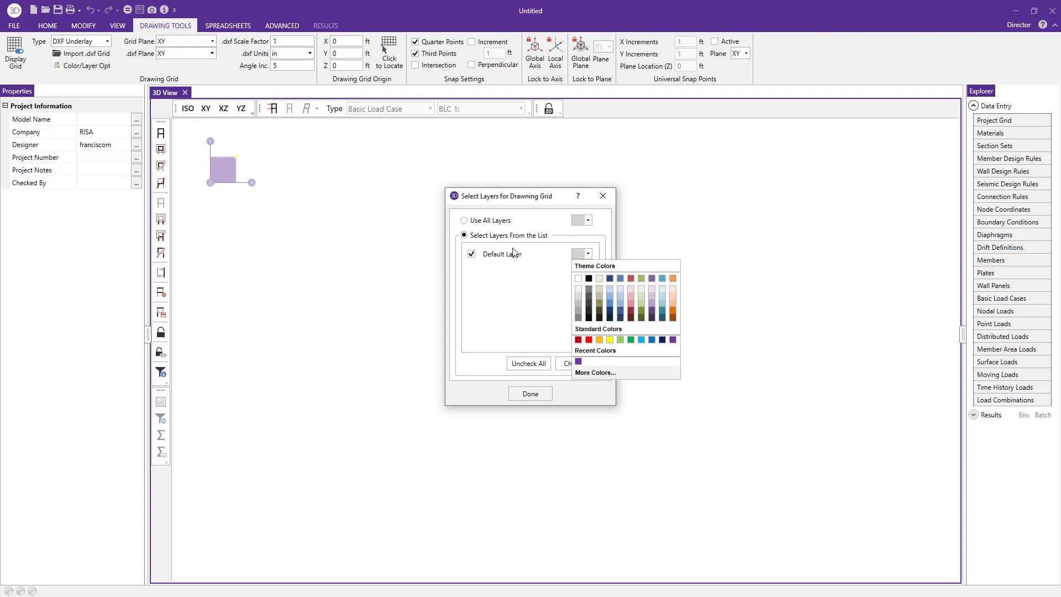
pyautogui.click(555, 299)
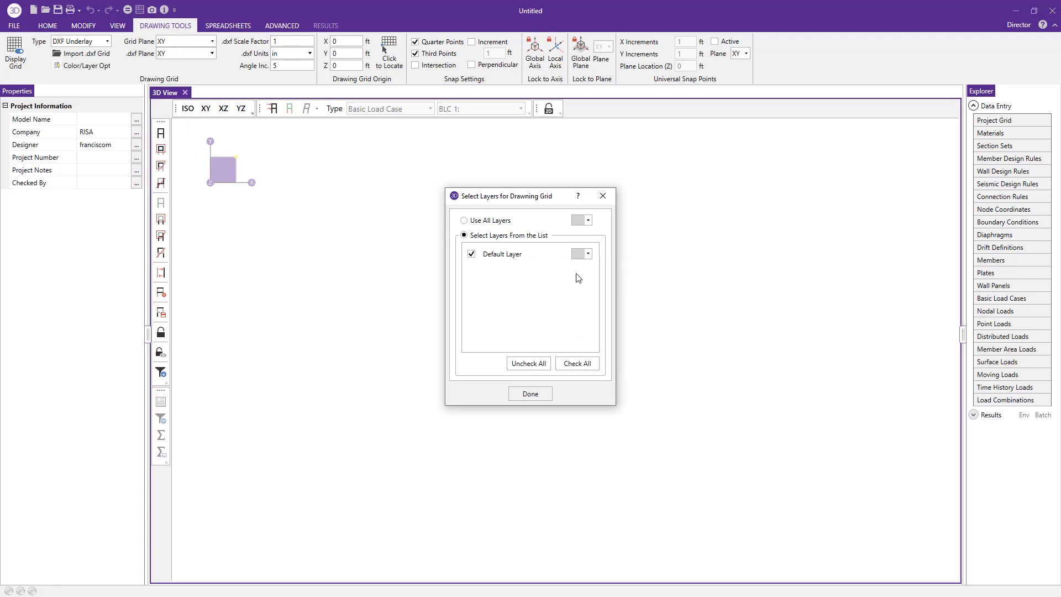
pyautogui.click(588, 253)
pyautogui.click(539, 323)
pyautogui.click(492, 221)
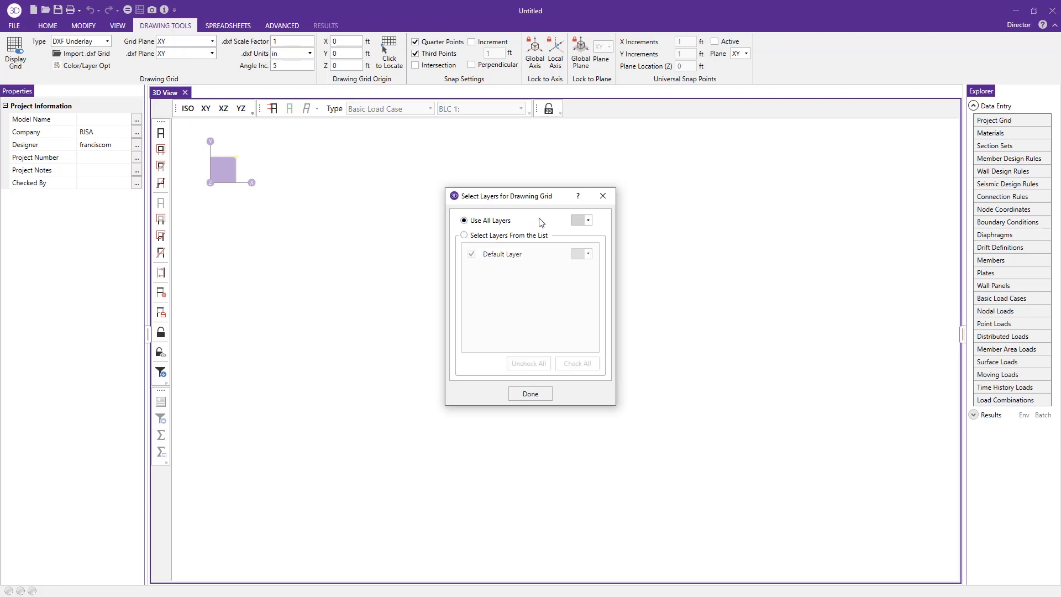
pyautogui.click(587, 220)
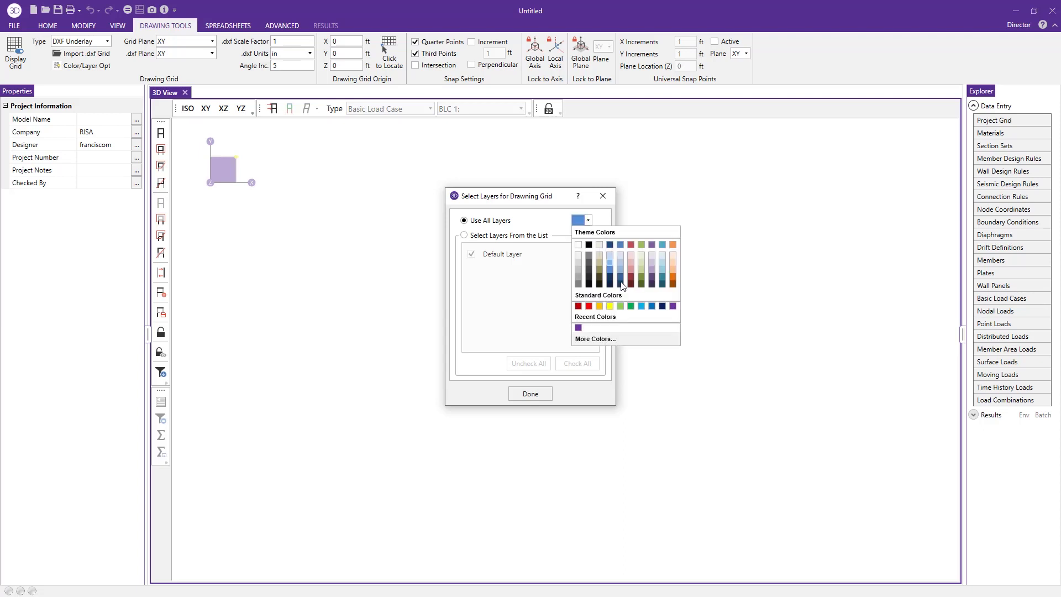
pyautogui.click(673, 306)
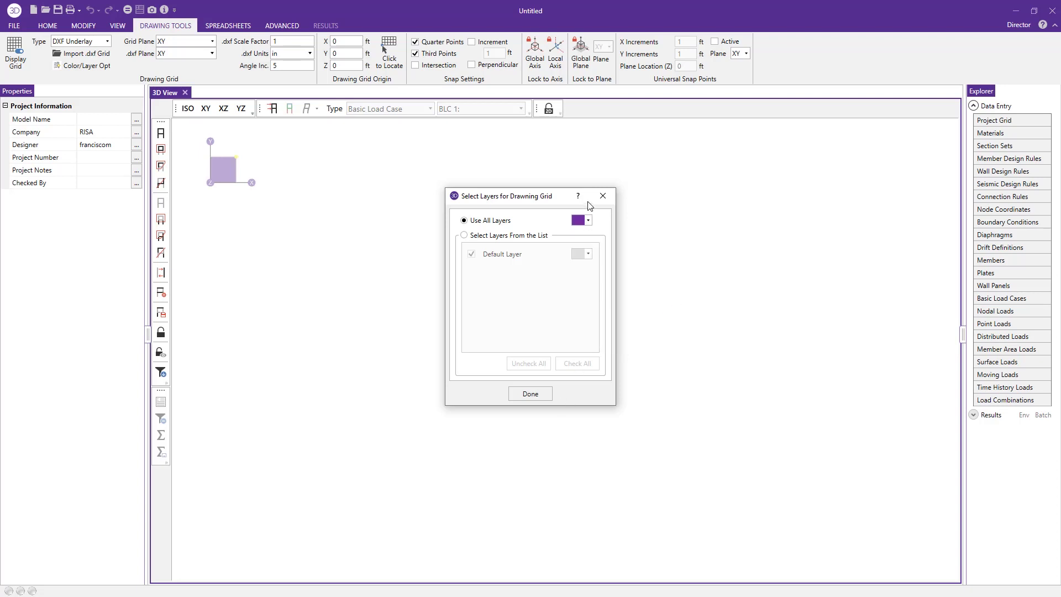
pyautogui.click(533, 395)
# - Zoom and pan to frame the purple cell tower underlay for tracing
pyautogui.scroll(-5, 673, 298)
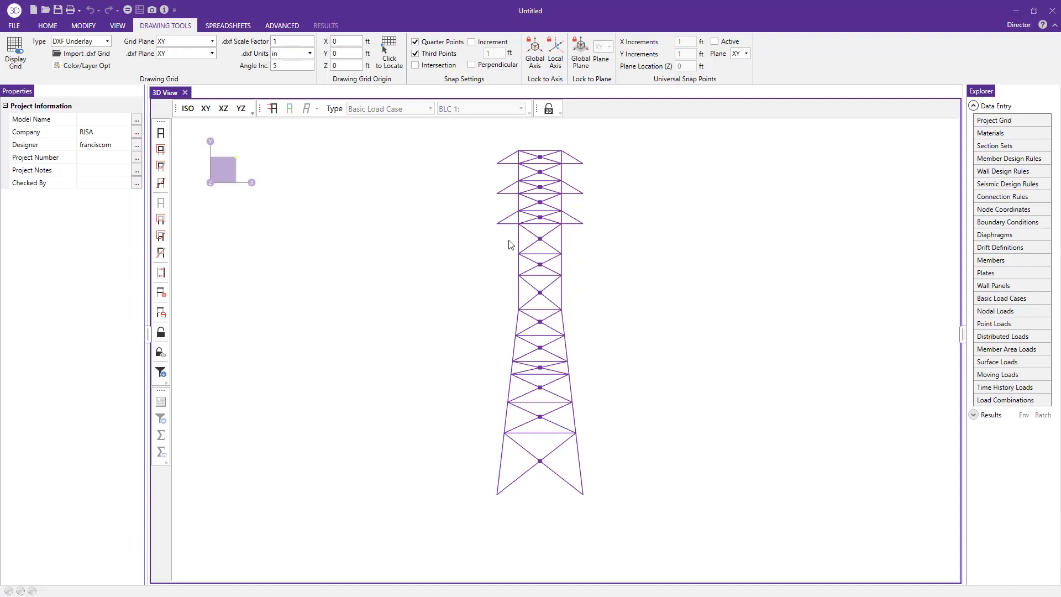
pyautogui.scroll(1, 531, 228)
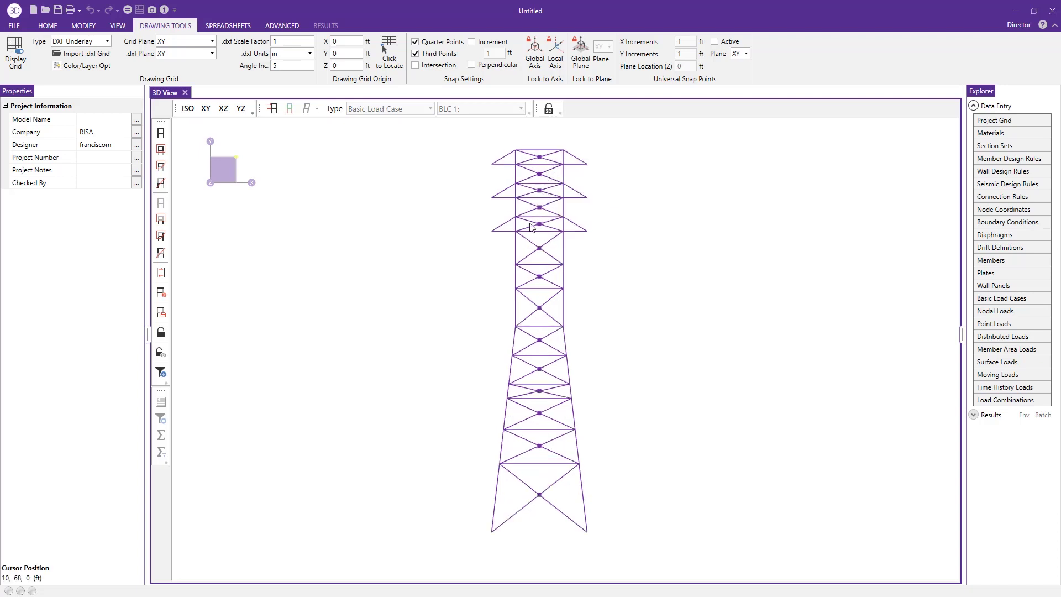
pyautogui.moveTo(533, 179); pyautogui.dragTo(517, 187, button='middle')
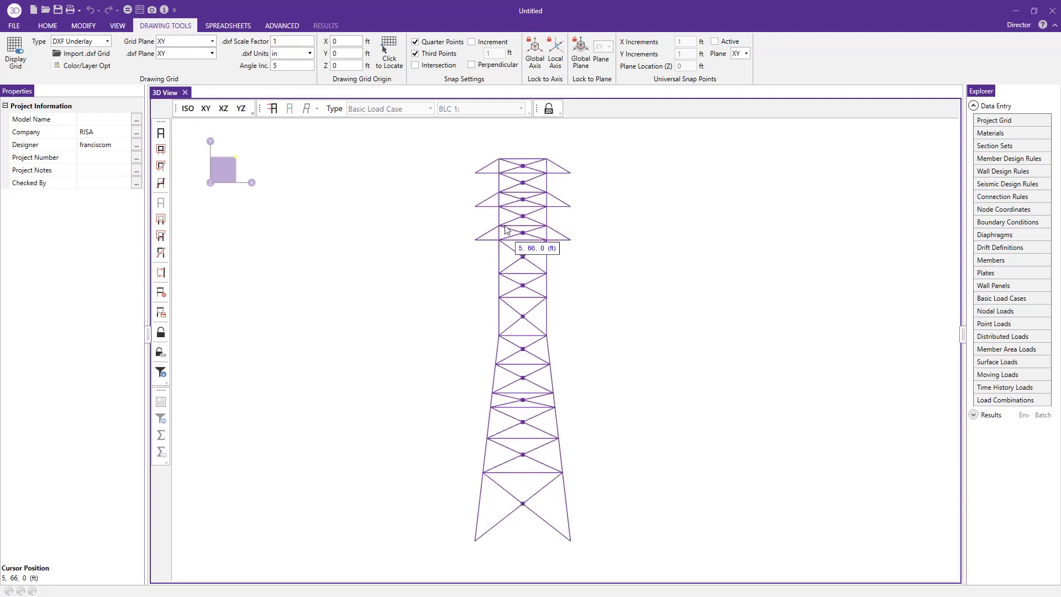
# - Draw new members tracing both tower legs and the top cross member
pyautogui.click(49, 27)
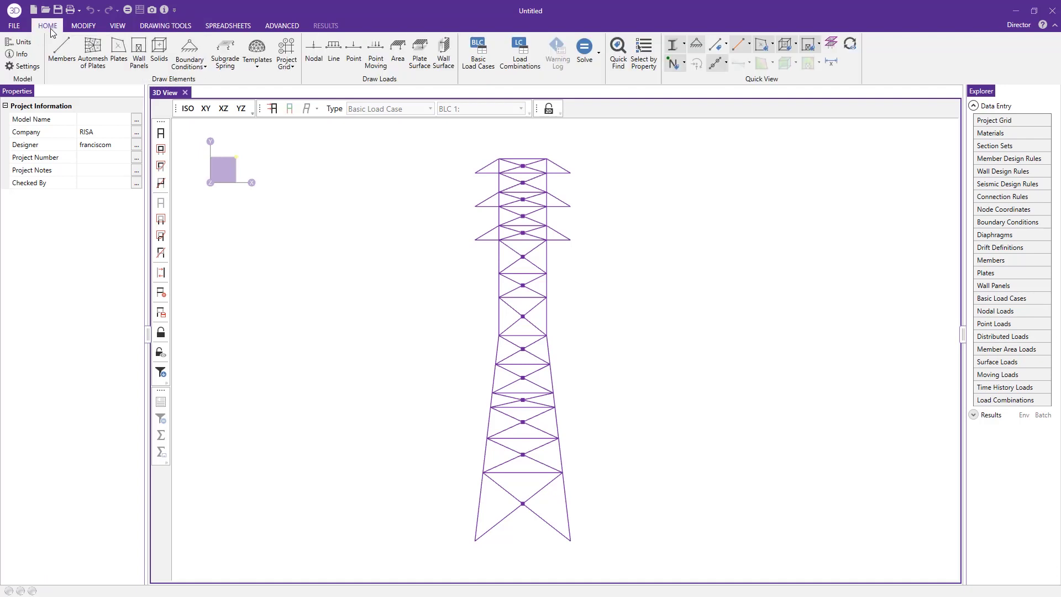
pyautogui.click(58, 49)
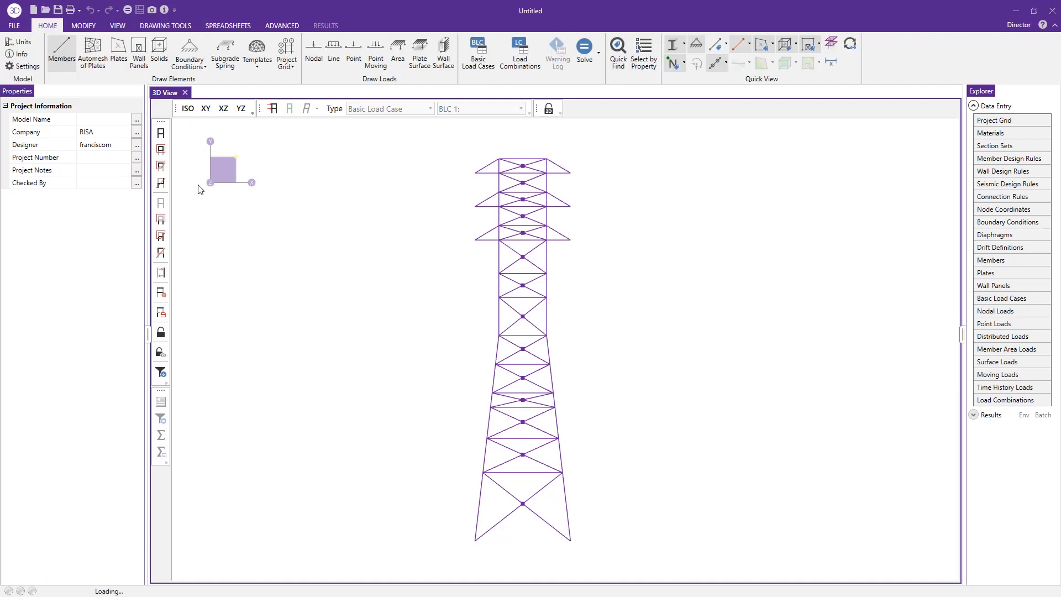
pyautogui.click(475, 540)
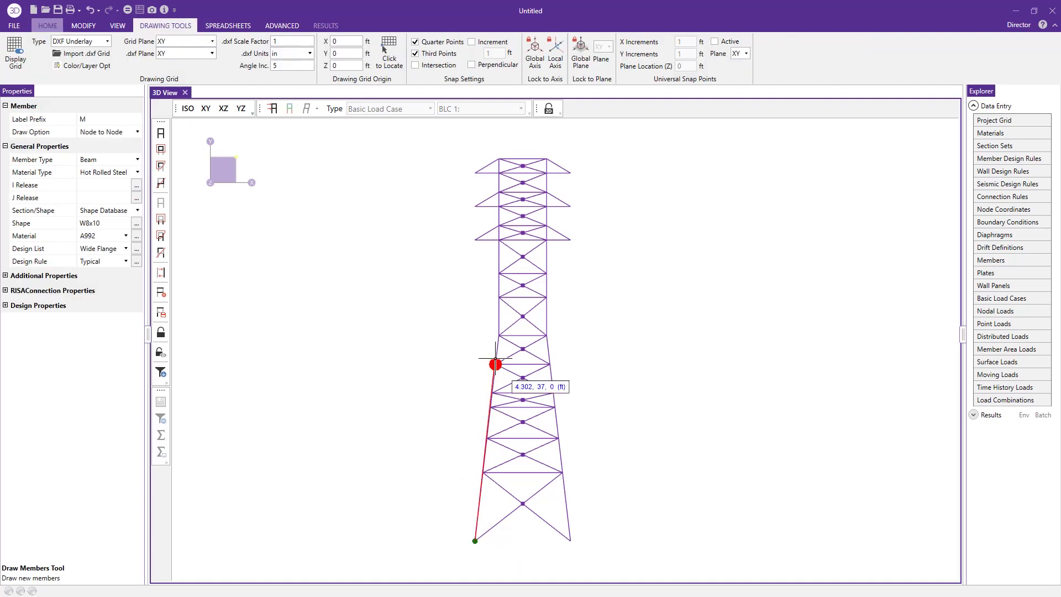
pyautogui.click(498, 335)
pyautogui.click(499, 159)
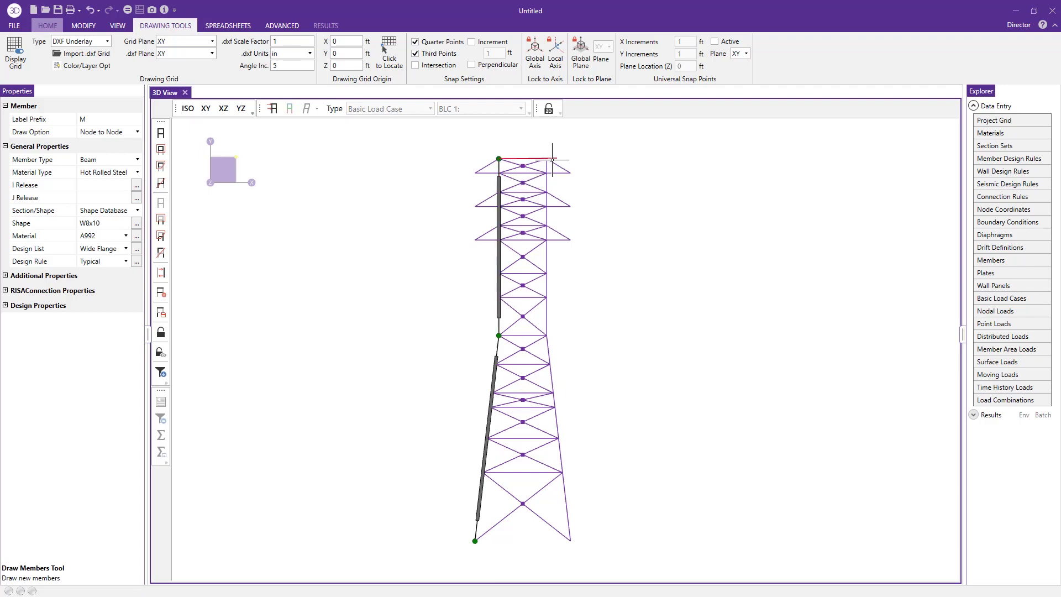
pyautogui.click(546, 159)
pyautogui.click(546, 335)
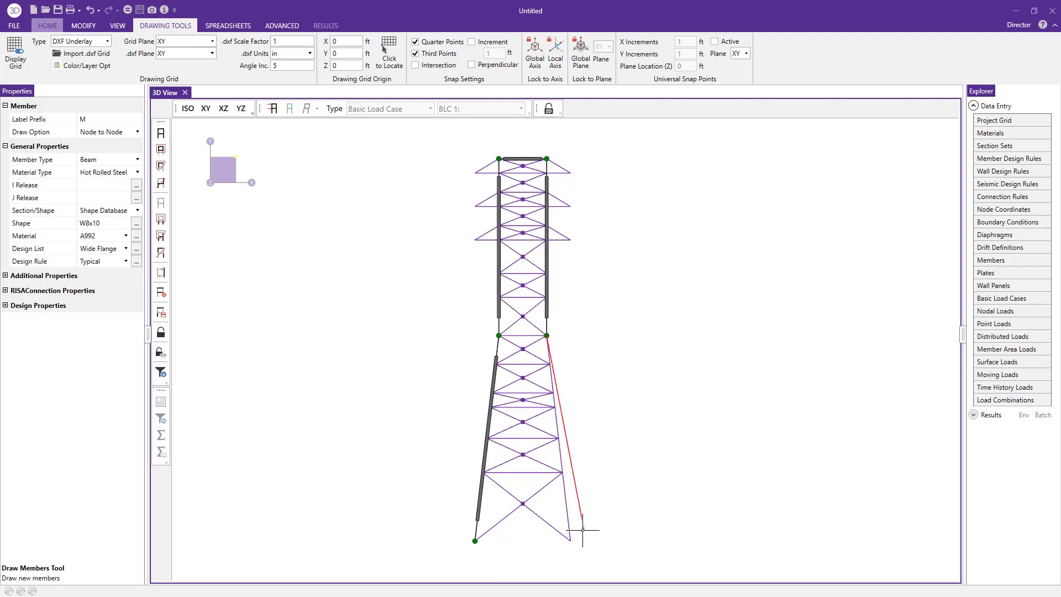
pyautogui.click(570, 541)
pyautogui.rightClick(570, 540)
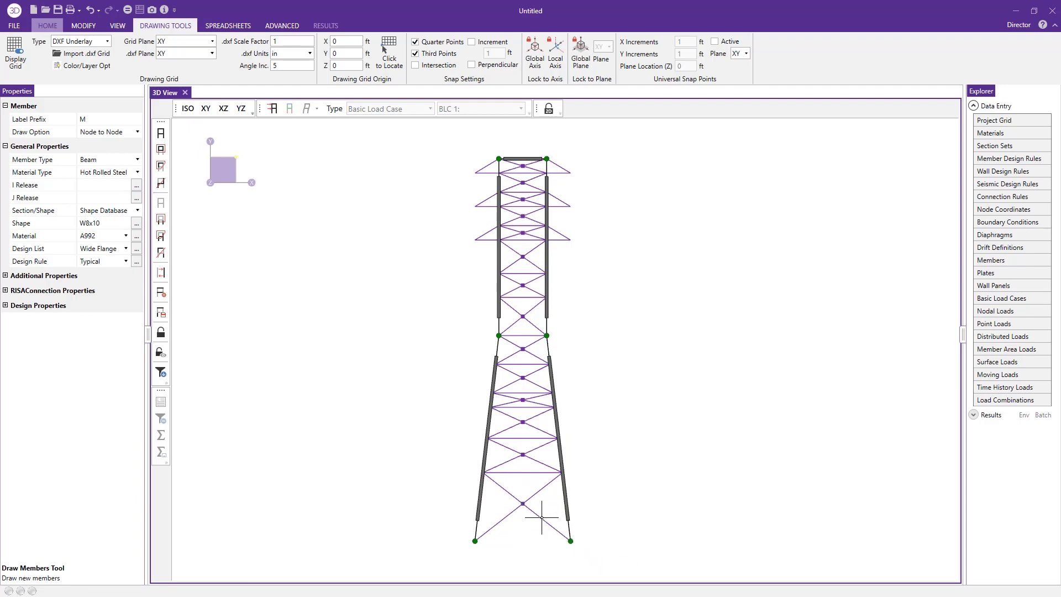
# - Trace the lower horizontal and diagonal bracing, then undo the last brace
pyautogui.click(477, 539)
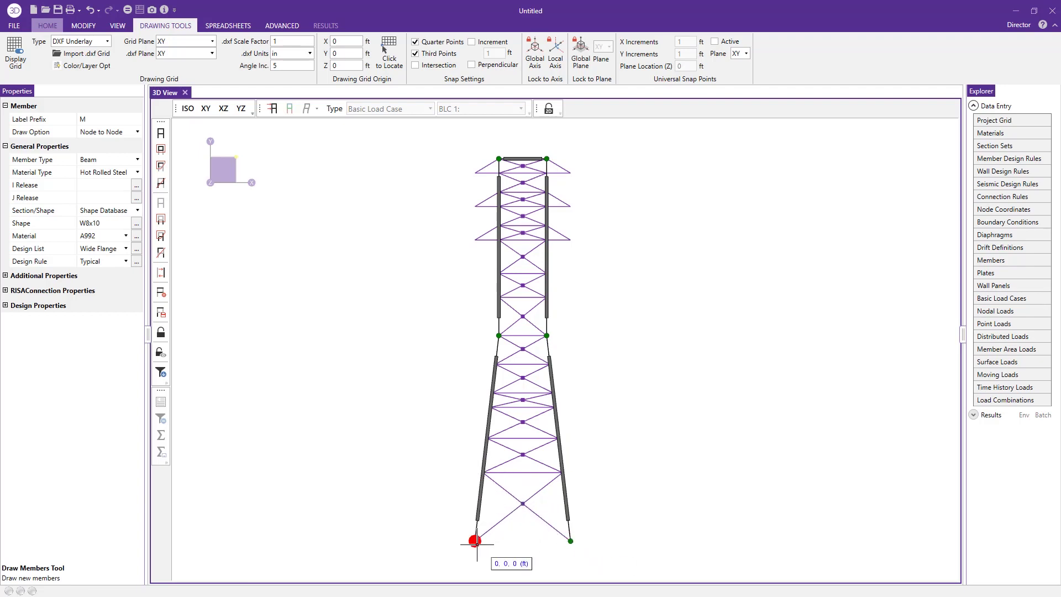
pyautogui.click(522, 502)
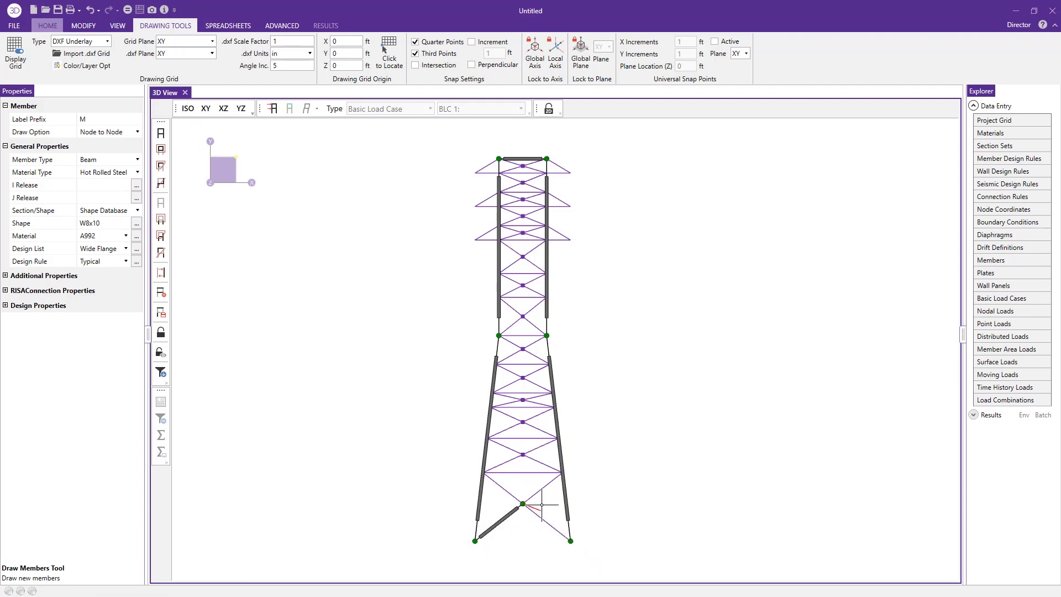
pyautogui.click(561, 473)
pyautogui.click(483, 472)
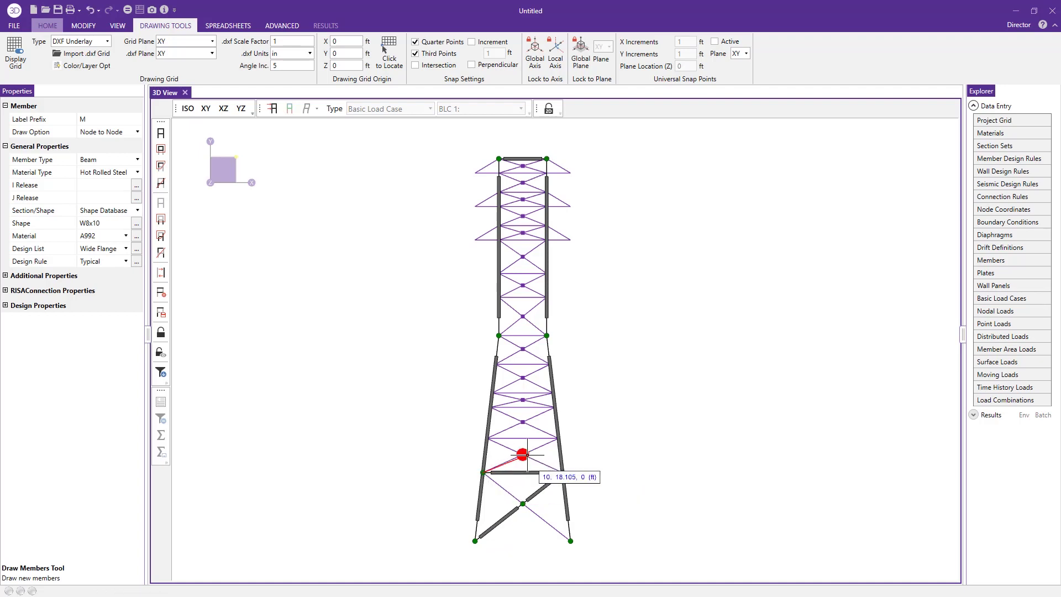
pyautogui.click(522, 454)
pyautogui.click(559, 438)
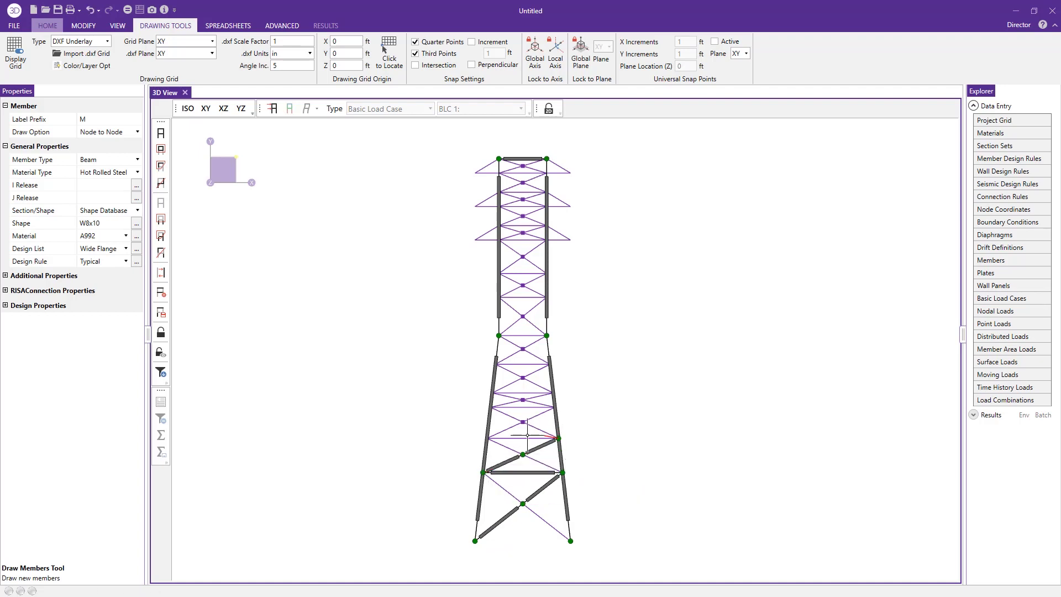
pyautogui.click(486, 437)
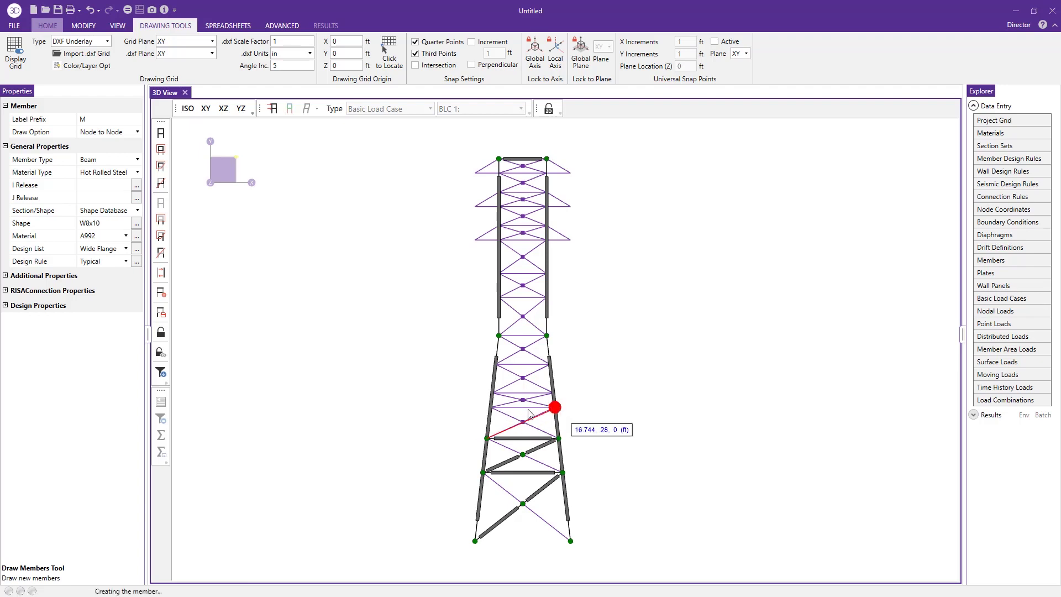
pyautogui.click(554, 407)
pyautogui.click(490, 407)
pyautogui.scroll(1, 459, 419)
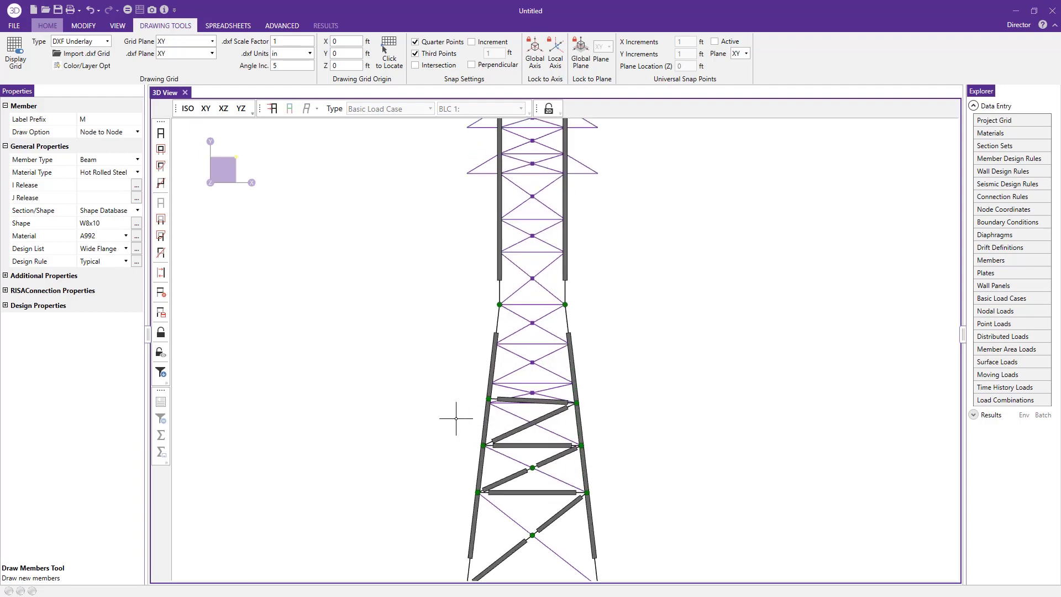
pyautogui.hotkey('ctrl', 'z')
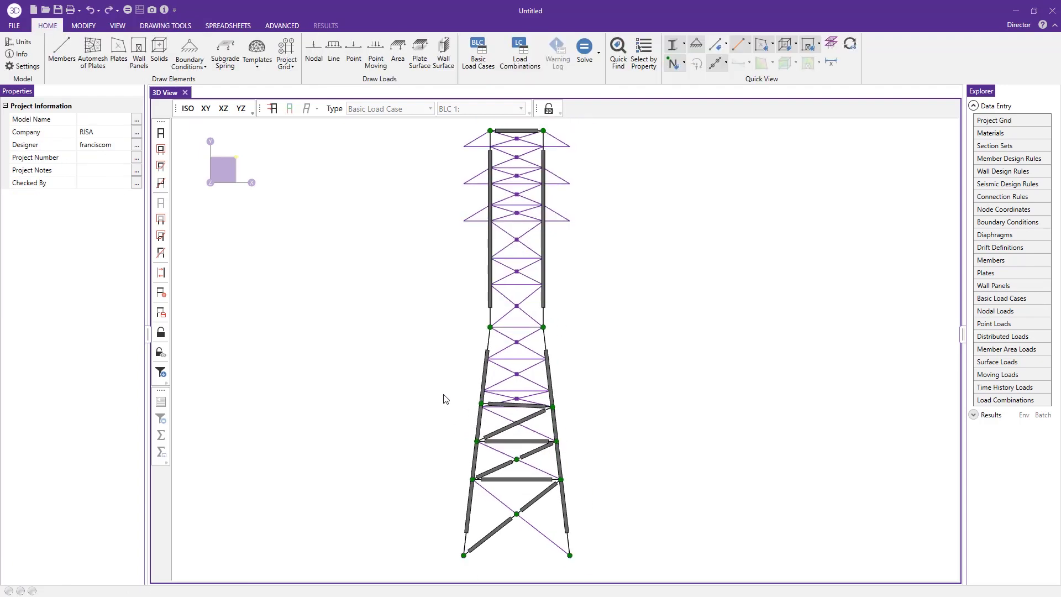
# - Undo the upper horizontal brace between the legs and re-frame the tower view
pyautogui.hotkey('ctrl', 'z')
pyautogui.scroll(-1, 431, 378)
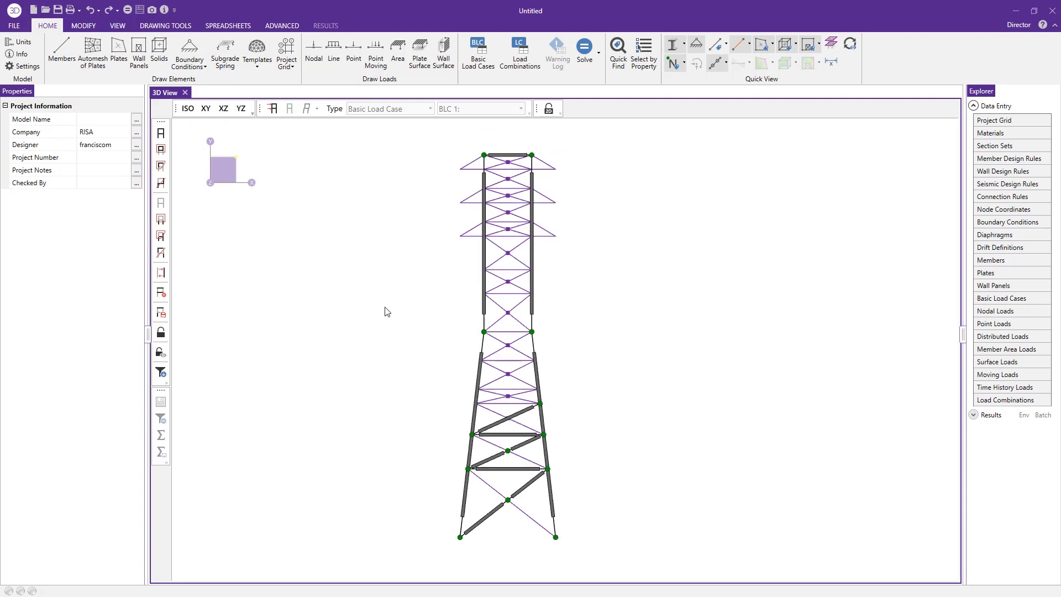
pyautogui.moveTo(387, 316); pyautogui.dragTo(400, 304, button='middle')
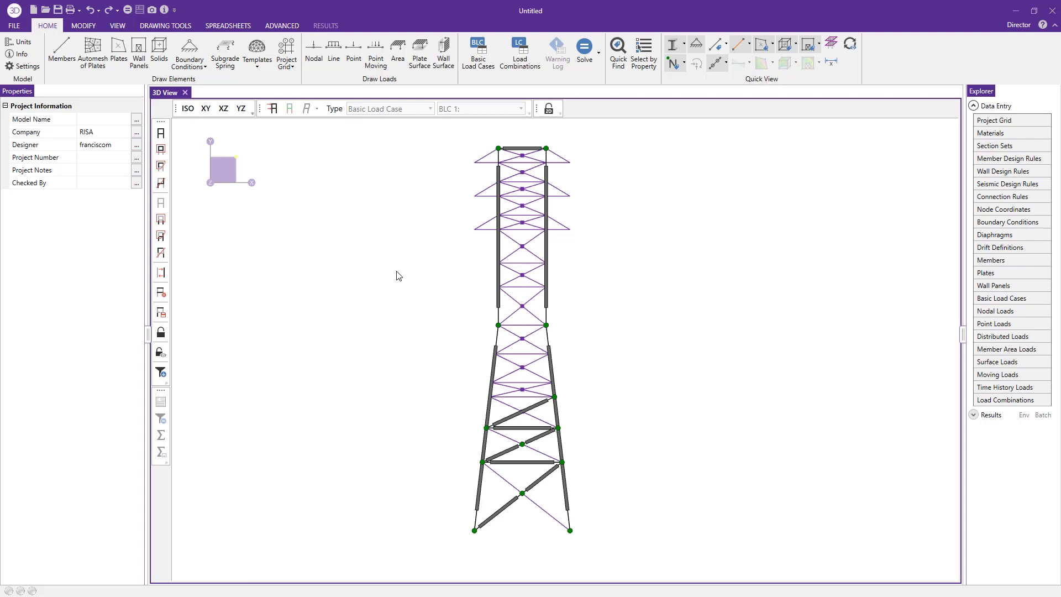
pyautogui.press('super+Tab')
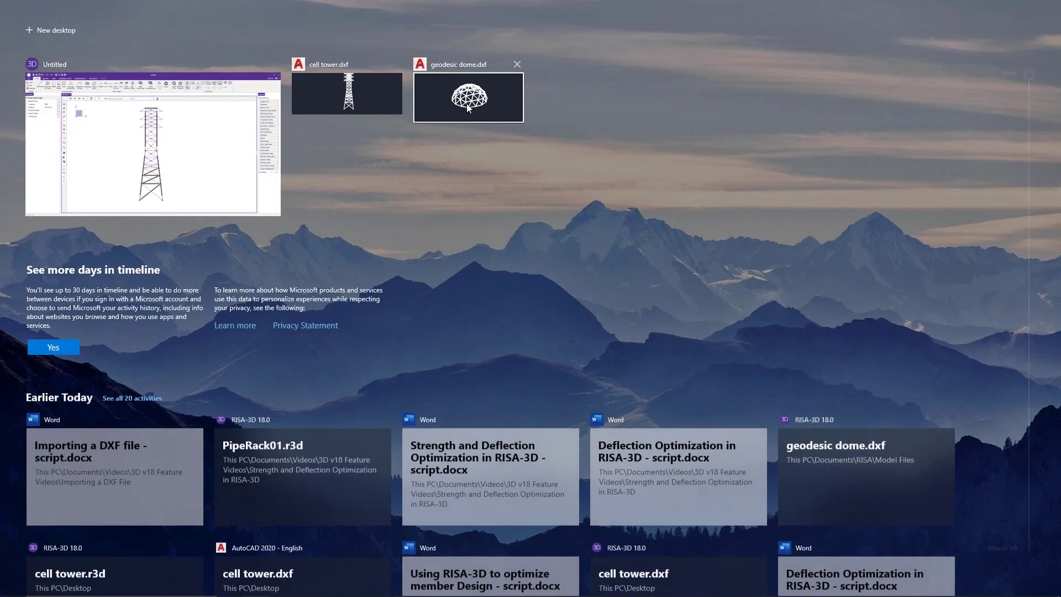
# - Switch to the geodesic dome drawing in AutoCAD and maximize the window
pyautogui.press('Escape')
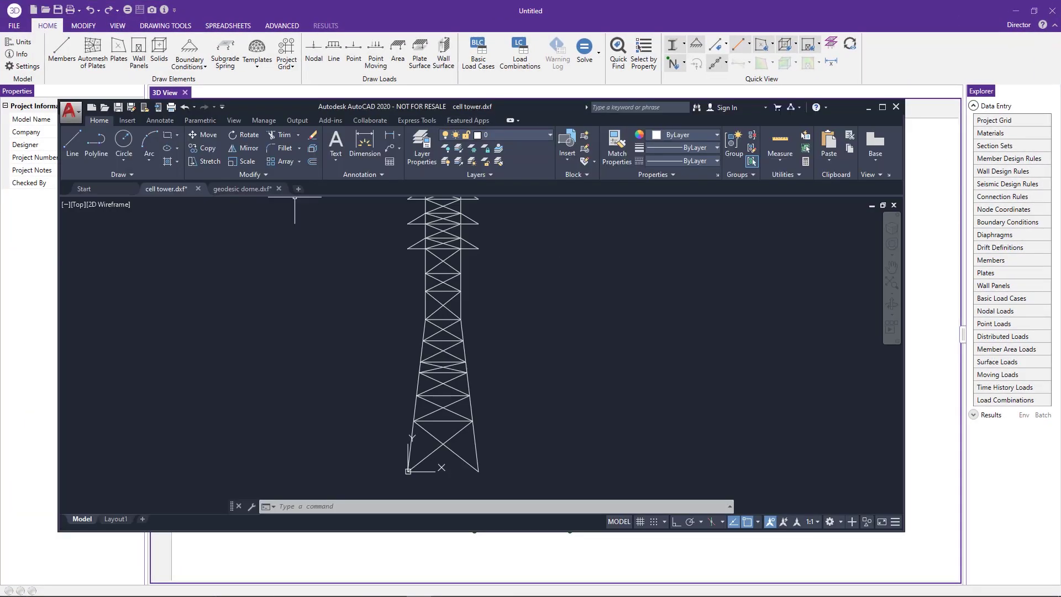
pyautogui.click(236, 190)
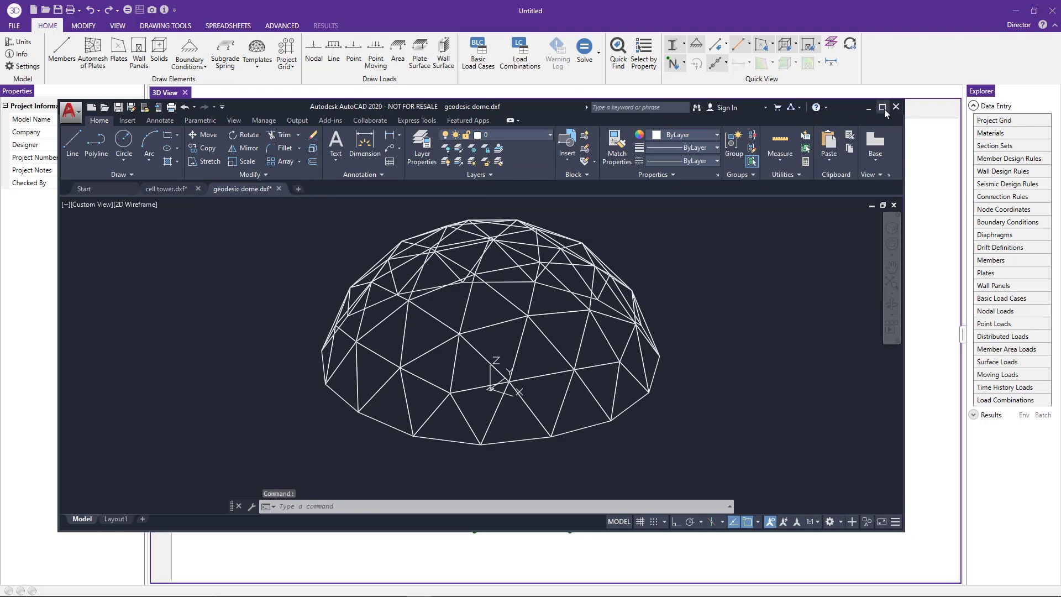
pyautogui.click(883, 108)
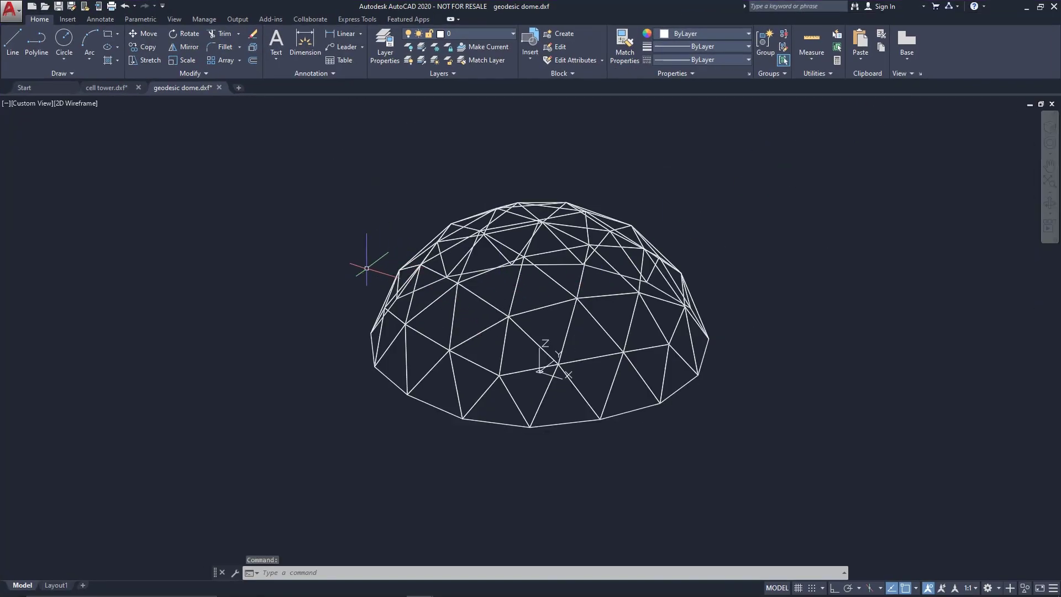
# - Orbit, zoom and pan until the dome fills the drawing area
pyautogui.keyDown('shift'); pyautogui.moveTo(361, 263); pyautogui.dragTo(519, 170, button='middle'); pyautogui.keyUp('shift')
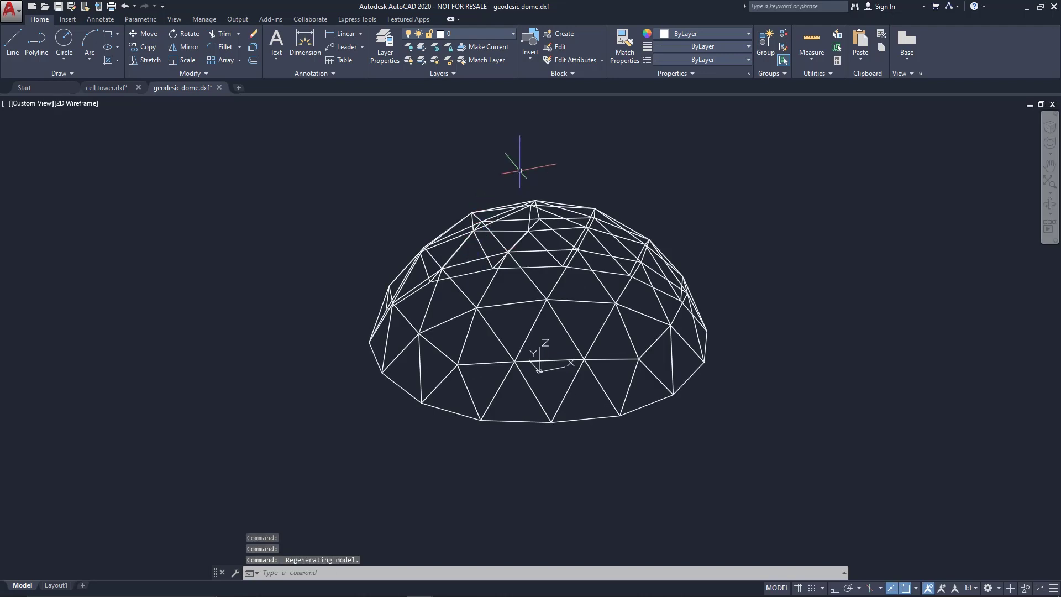
pyautogui.press('Escape')
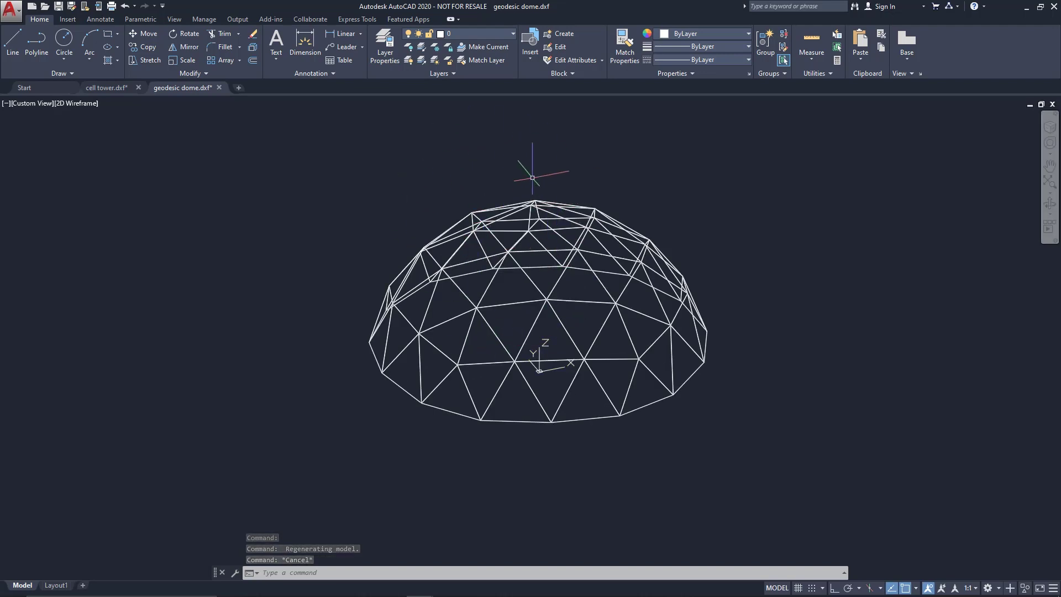
pyautogui.scroll(2, 566, 189)
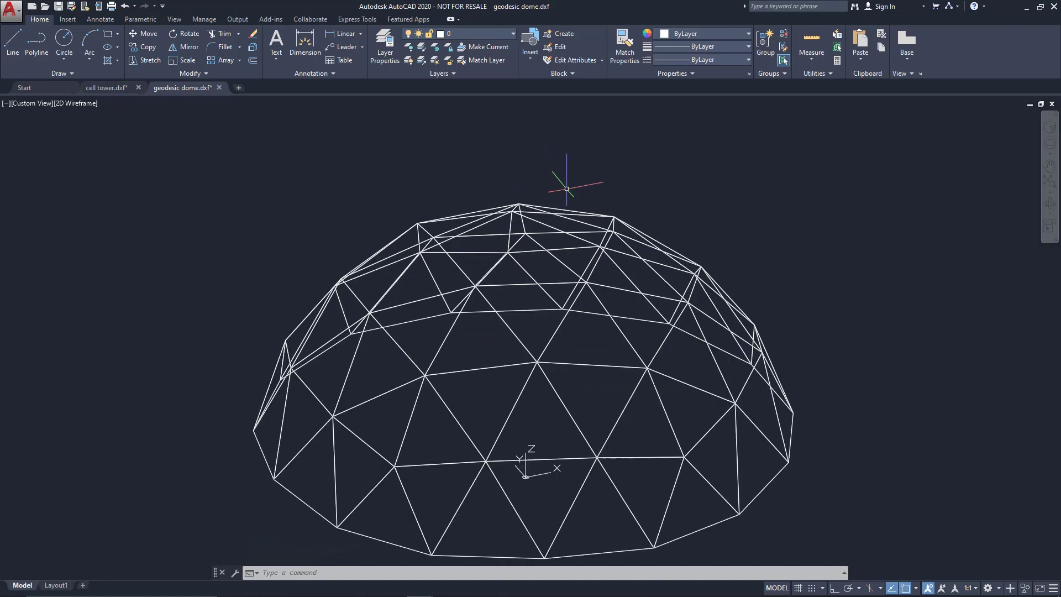
pyautogui.moveTo(566, 189); pyautogui.dragTo(561, 137, button='middle')
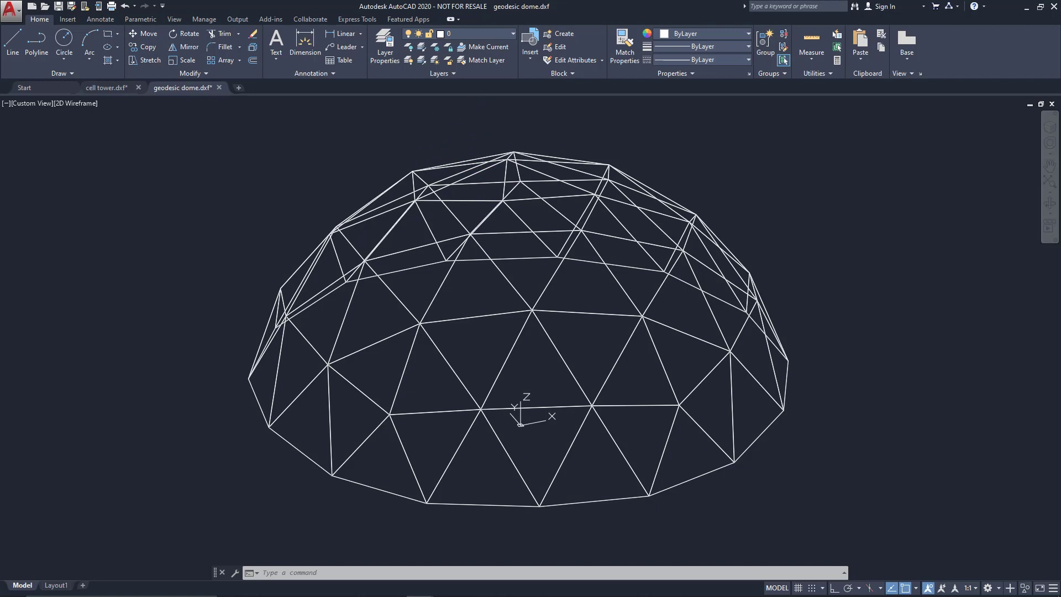
pyautogui.press('Escape')
pyautogui.press('Escape')
# - Select the edges of two adjacent dome triangles
pyautogui.rightClick(427, 130)
pyautogui.click(367, 166)
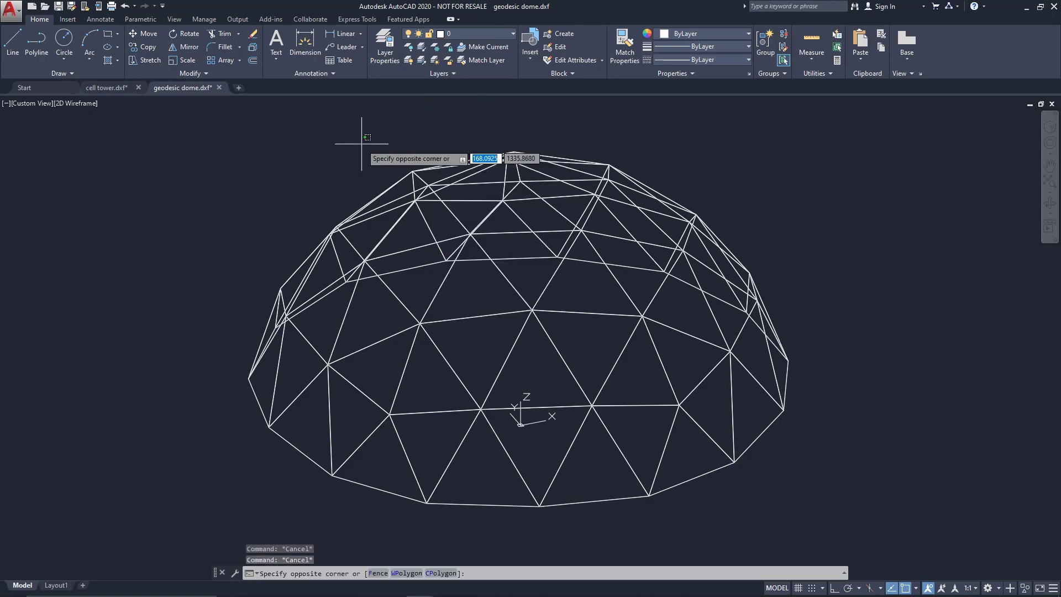
pyautogui.press('Escape')
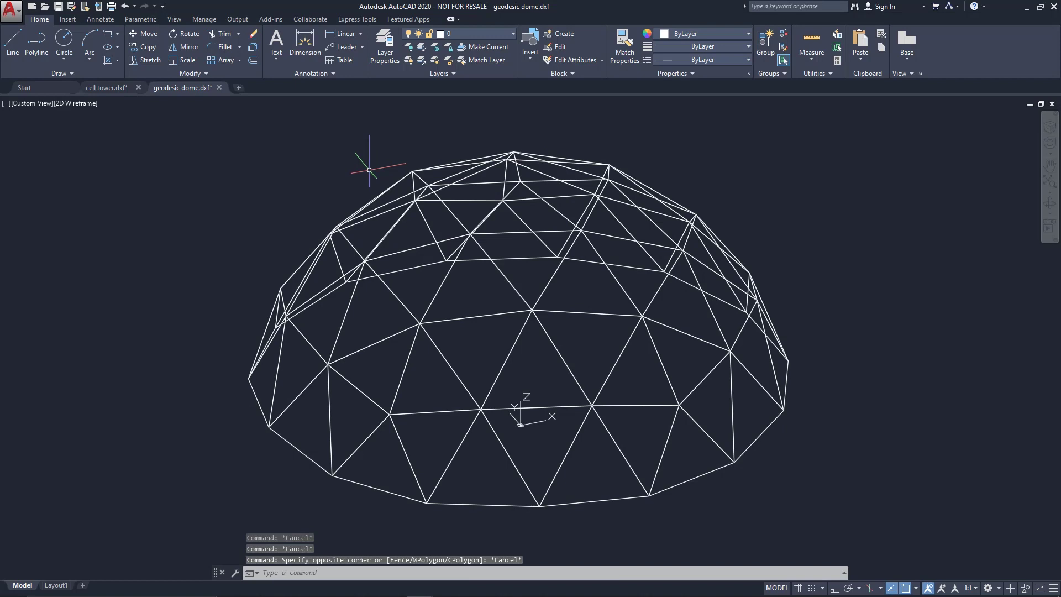
pyautogui.click(472, 286)
pyautogui.click(484, 283)
pyautogui.click(485, 285)
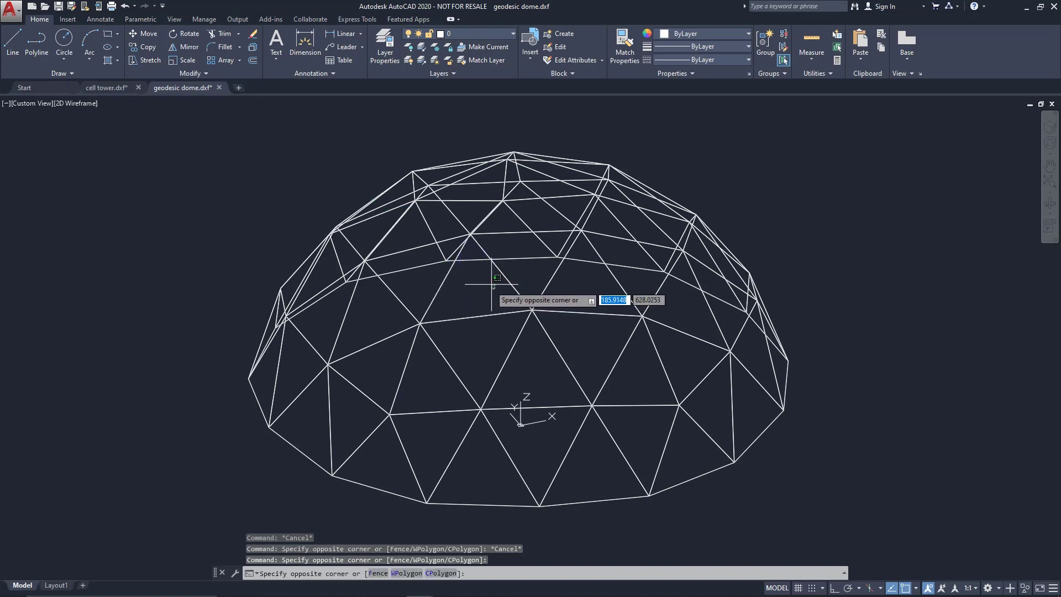
pyautogui.click(533, 280)
pyautogui.click(569, 331)
pyautogui.click(654, 315)
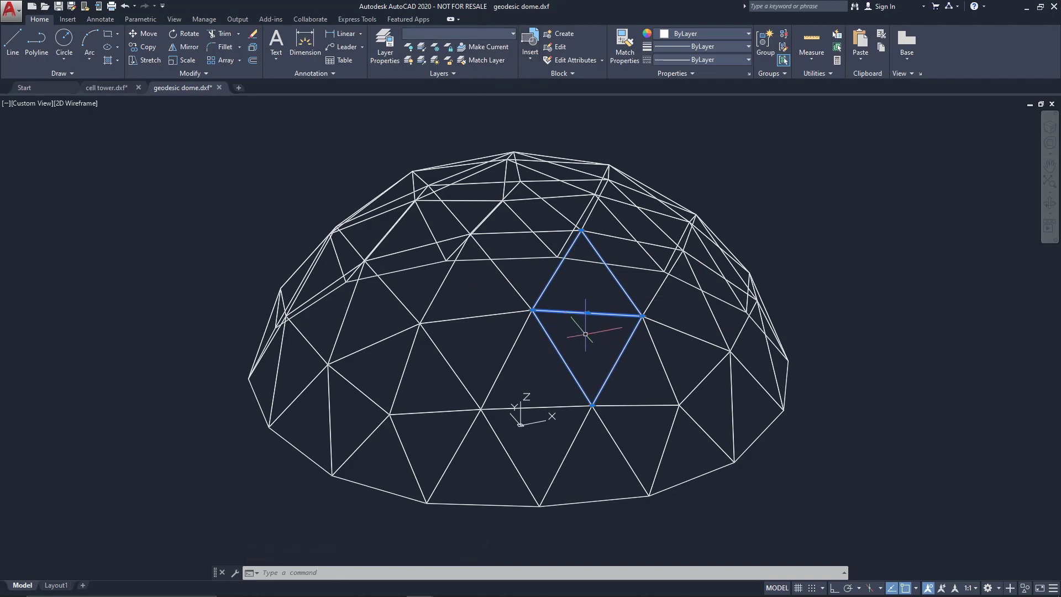
# - Review the layers 0, HR_Hr1, JOINT and PLATE, clear the selection, and return to RISA-3D
pyautogui.click(511, 34)
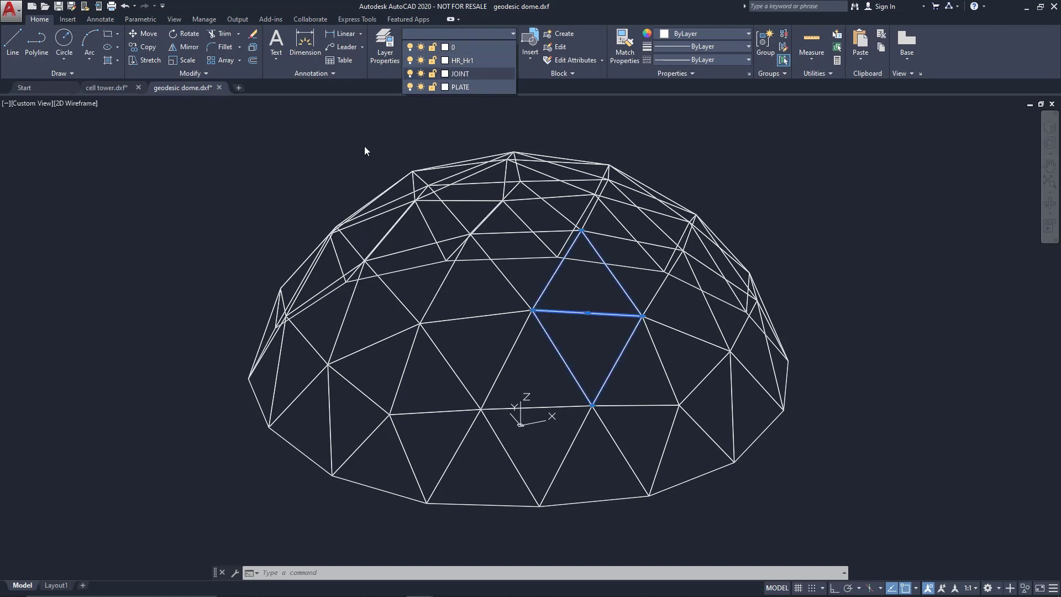
pyautogui.rightClick(308, 146)
pyautogui.click(308, 145)
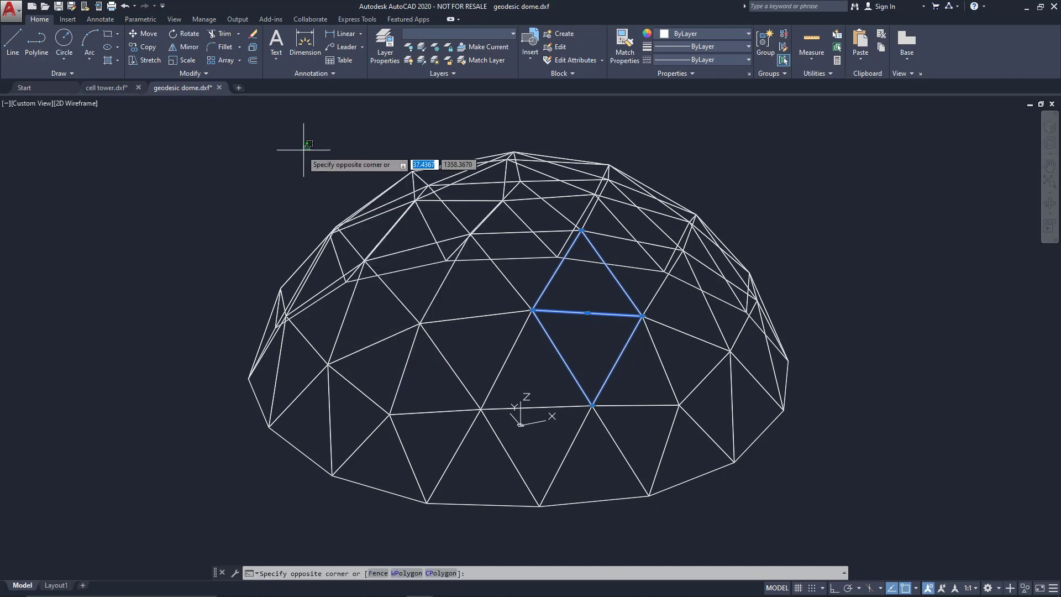
pyautogui.press('Escape')
pyautogui.press('Escape')
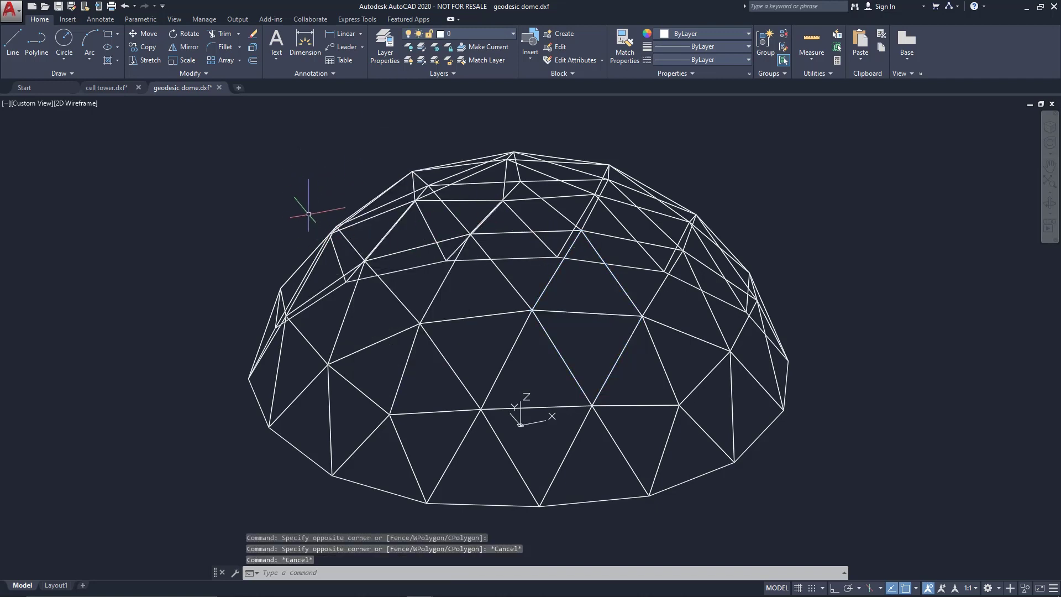
pyautogui.press('super+Tab')
pyautogui.click(302, 211)
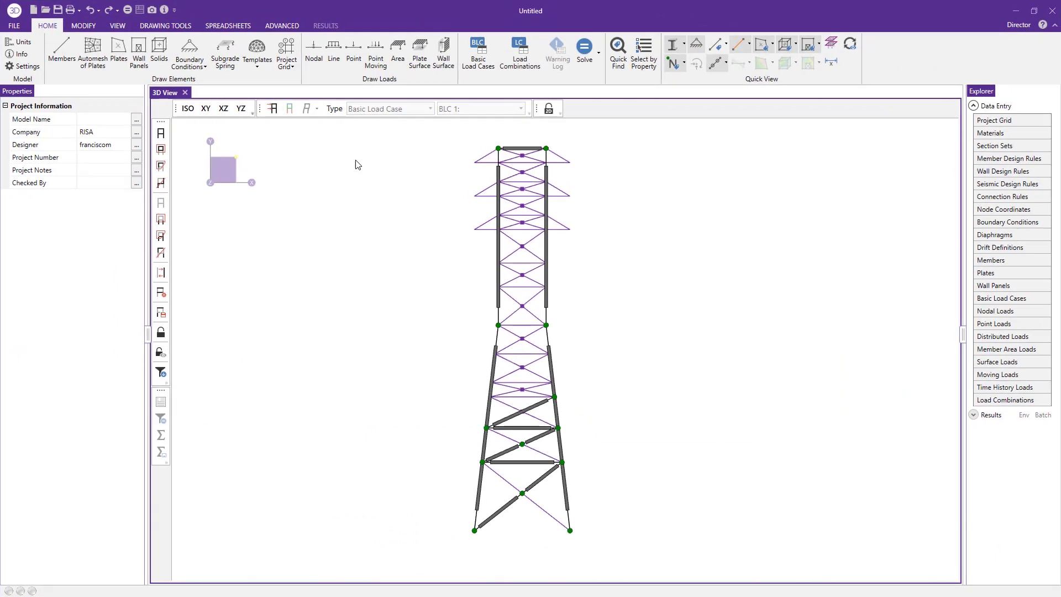
# - Replace the tower with a new blank model without saving, and close Project Information
pyautogui.click(14, 25)
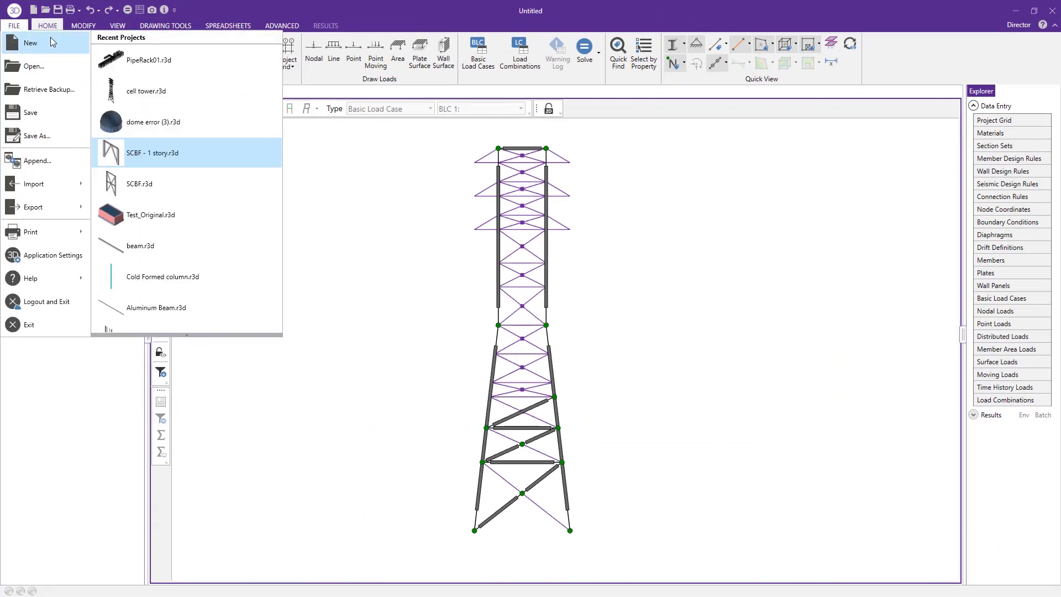
pyautogui.click(50, 42)
pyautogui.click(529, 325)
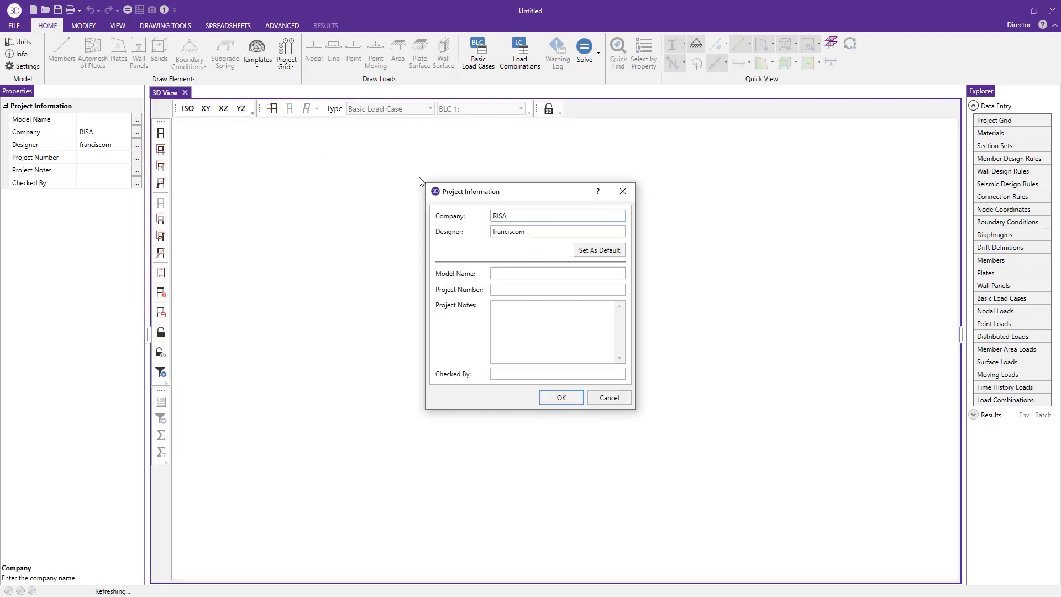
pyautogui.click(559, 396)
# - Bring up the DXF file browser from the Import menu
pyautogui.click(14, 26)
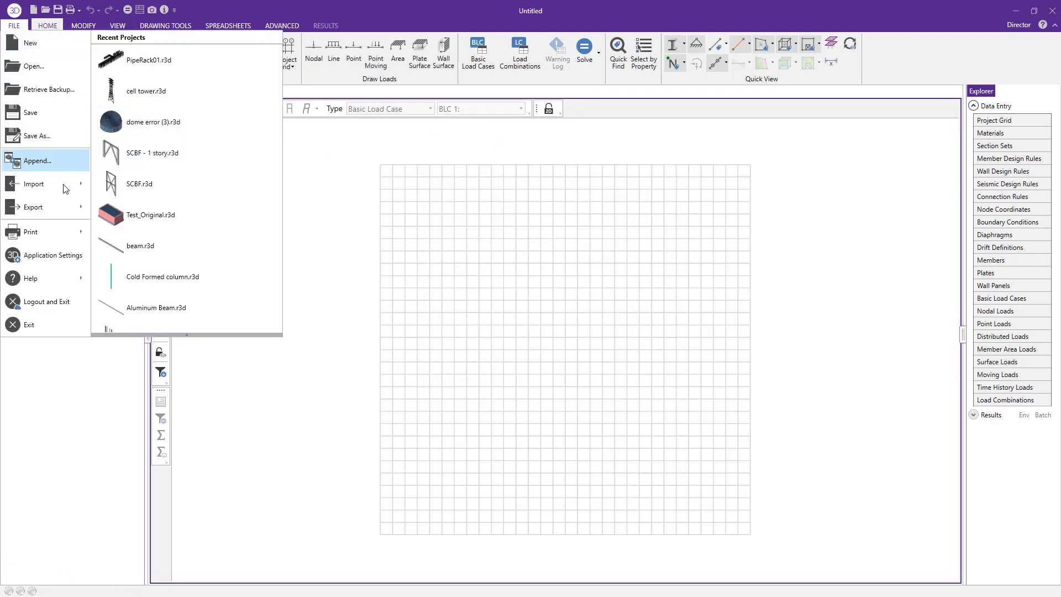
pyautogui.moveTo(59, 183)
pyautogui.click(145, 105)
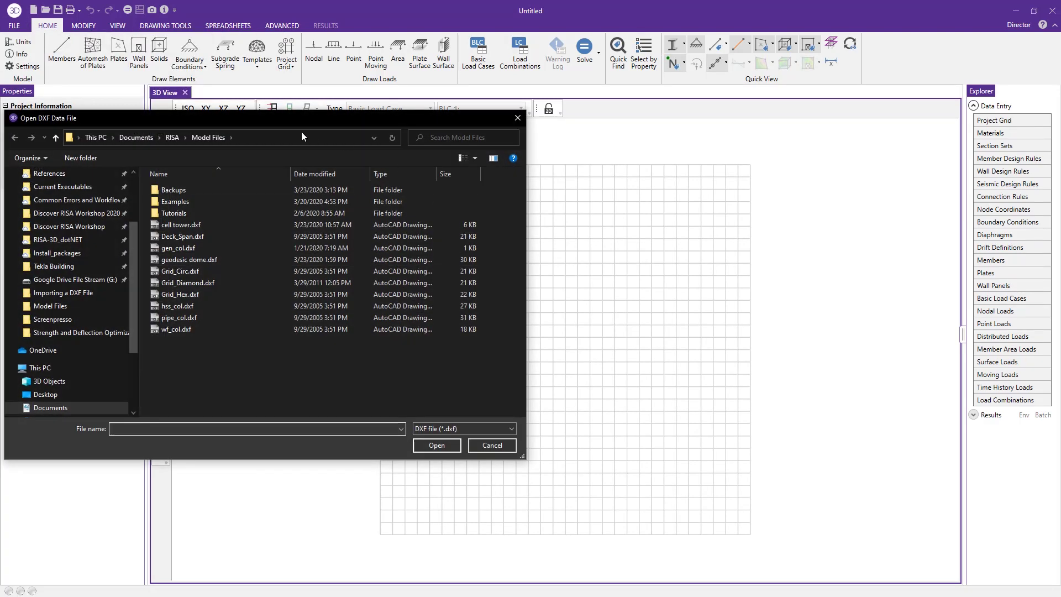
# - Import geodesic dome.dxf in inches at scale 1 with Z as the vertical axis
pyautogui.click(217, 260)
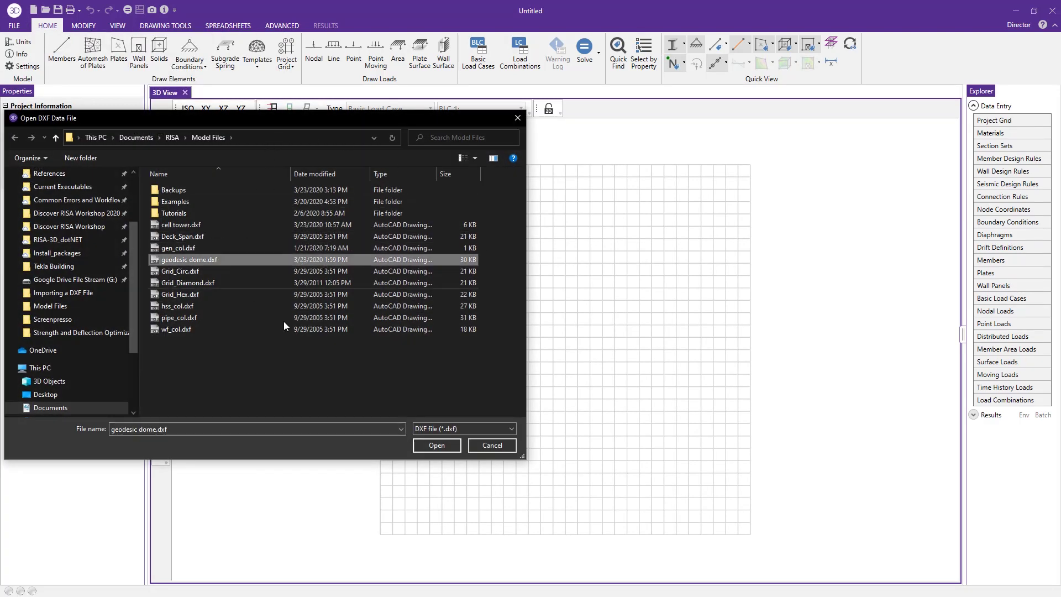
pyautogui.click(430, 444)
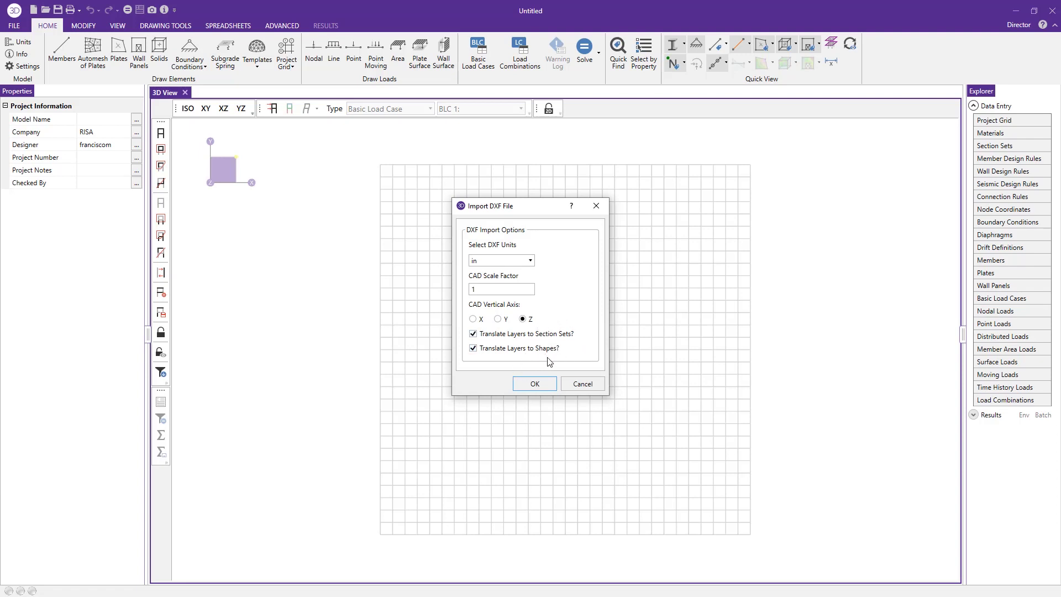
pyautogui.click(545, 385)
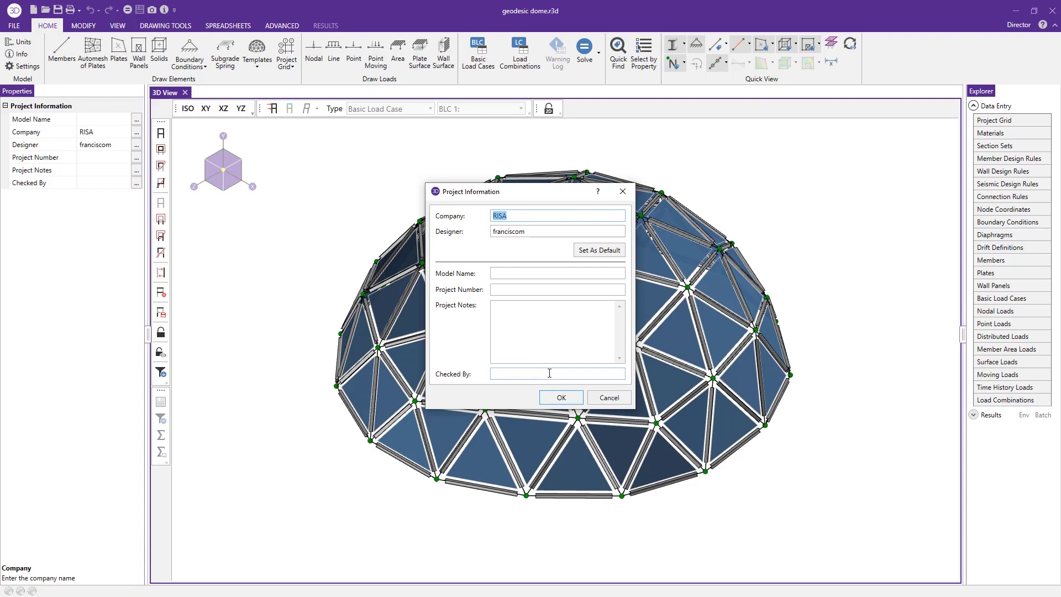
# - Close Project Information, orbit the dome, and show plate P26's properties (generic concrete, 1 in thick)
pyautogui.press('Return')
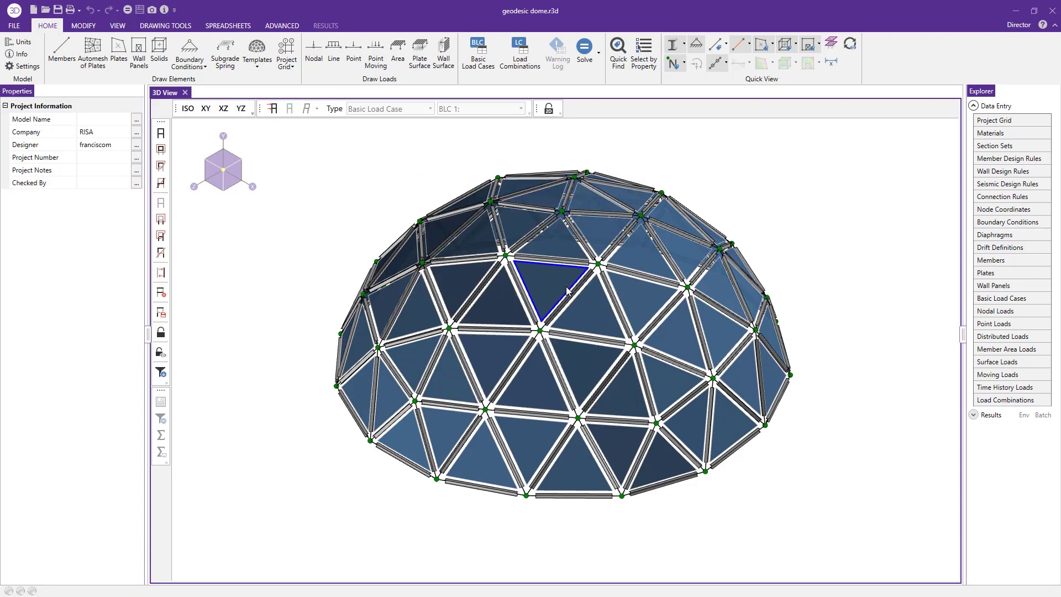
pyautogui.keyDown('shift'); pyautogui.moveTo(462, 463); pyautogui.dragTo(198, 462, button='middle'); pyautogui.keyUp('shift')
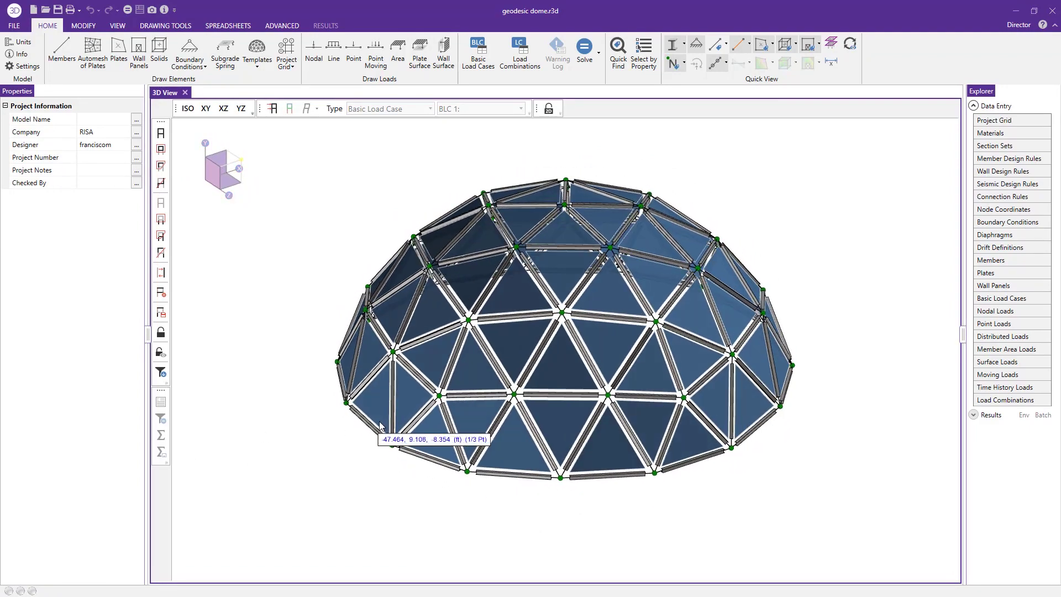
pyautogui.click(588, 326)
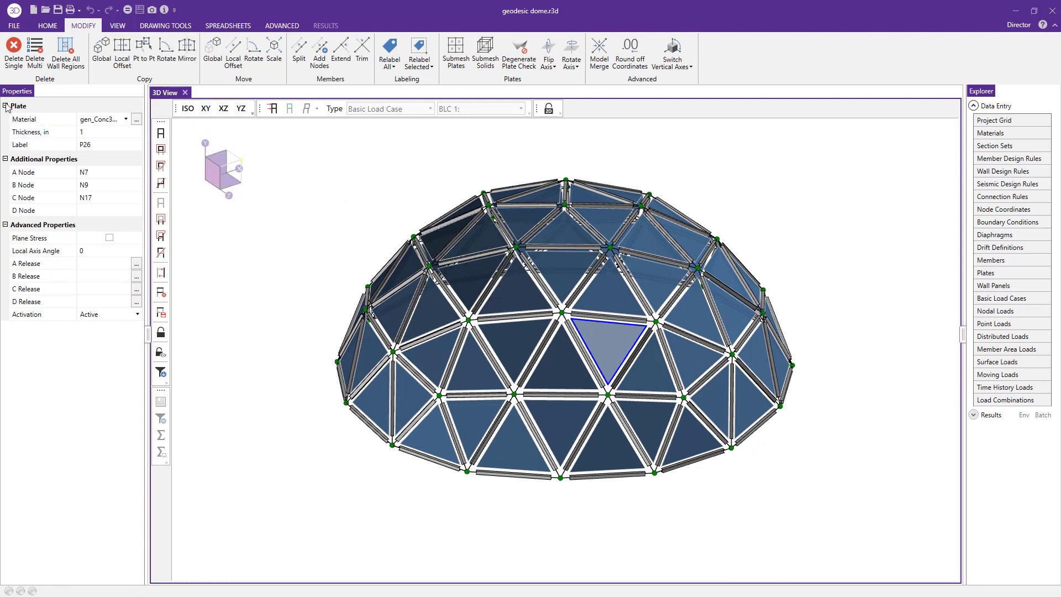
# - Check P26's material choices, then confirm member M60 is a W10X33 A992 beam in section set HR1
pyautogui.click(126, 119)
pyautogui.click(127, 120)
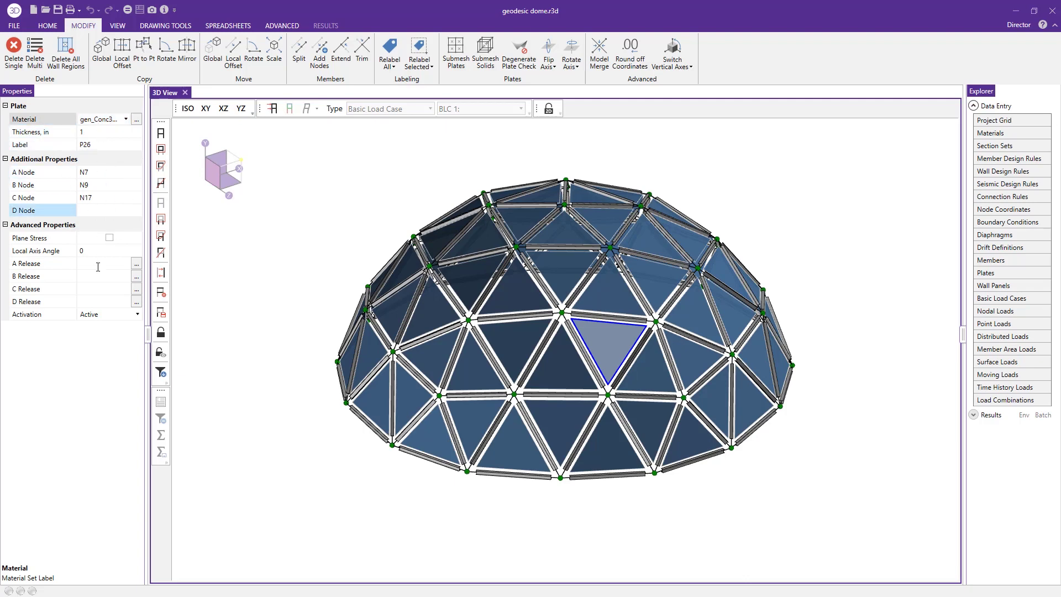
pyautogui.click(551, 297)
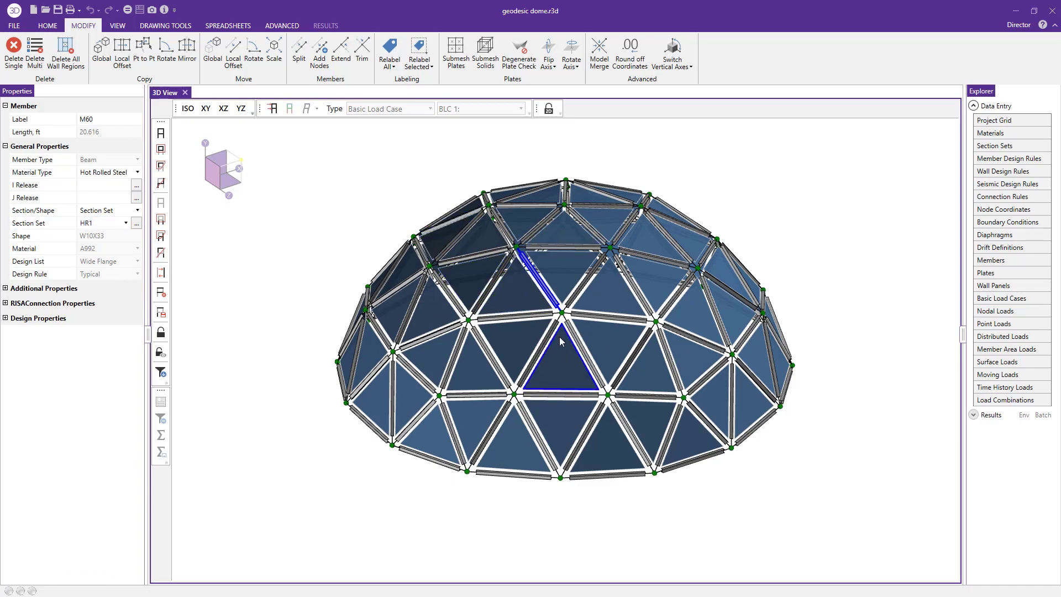
pyautogui.click(347, 214)
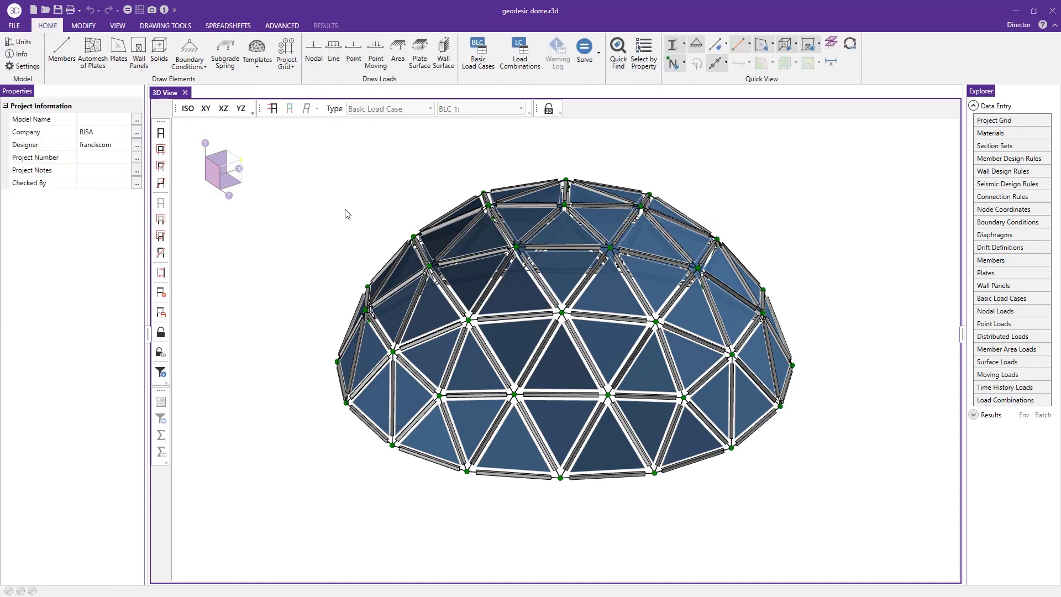